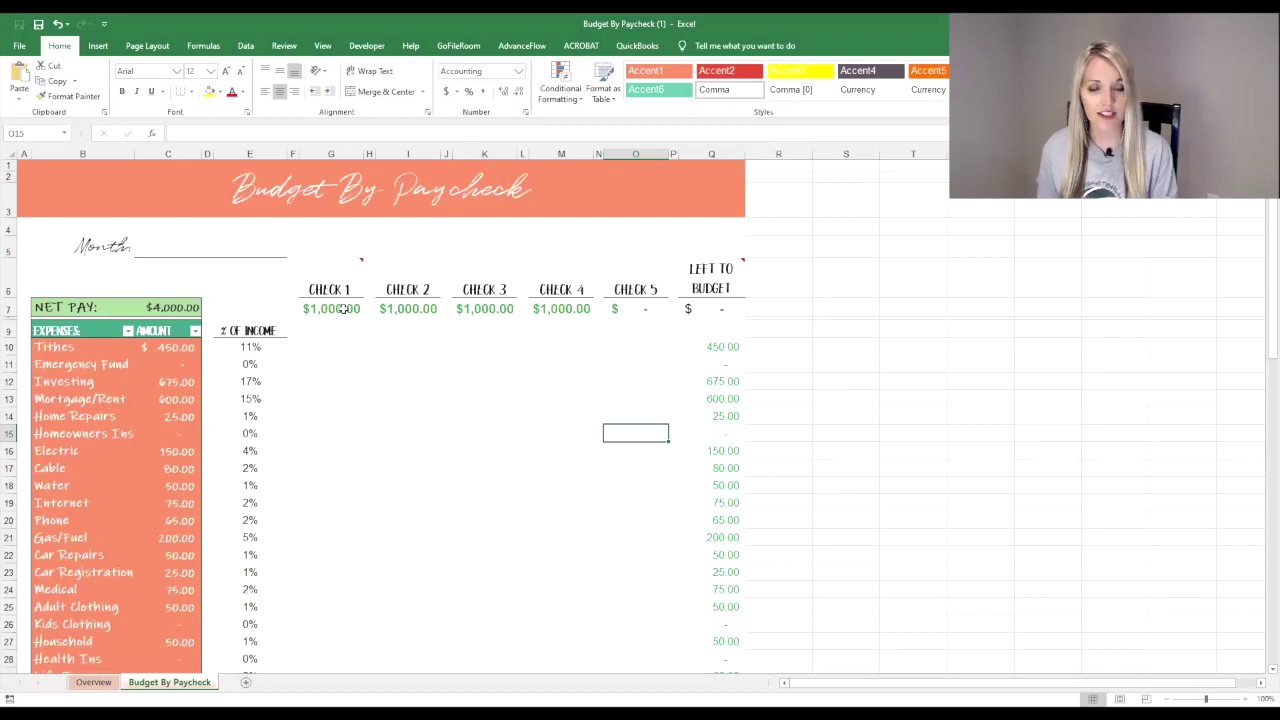
Step: Review the check amounts in row 7 and inspect the Left to Budget formula in Q7
click(342, 309)
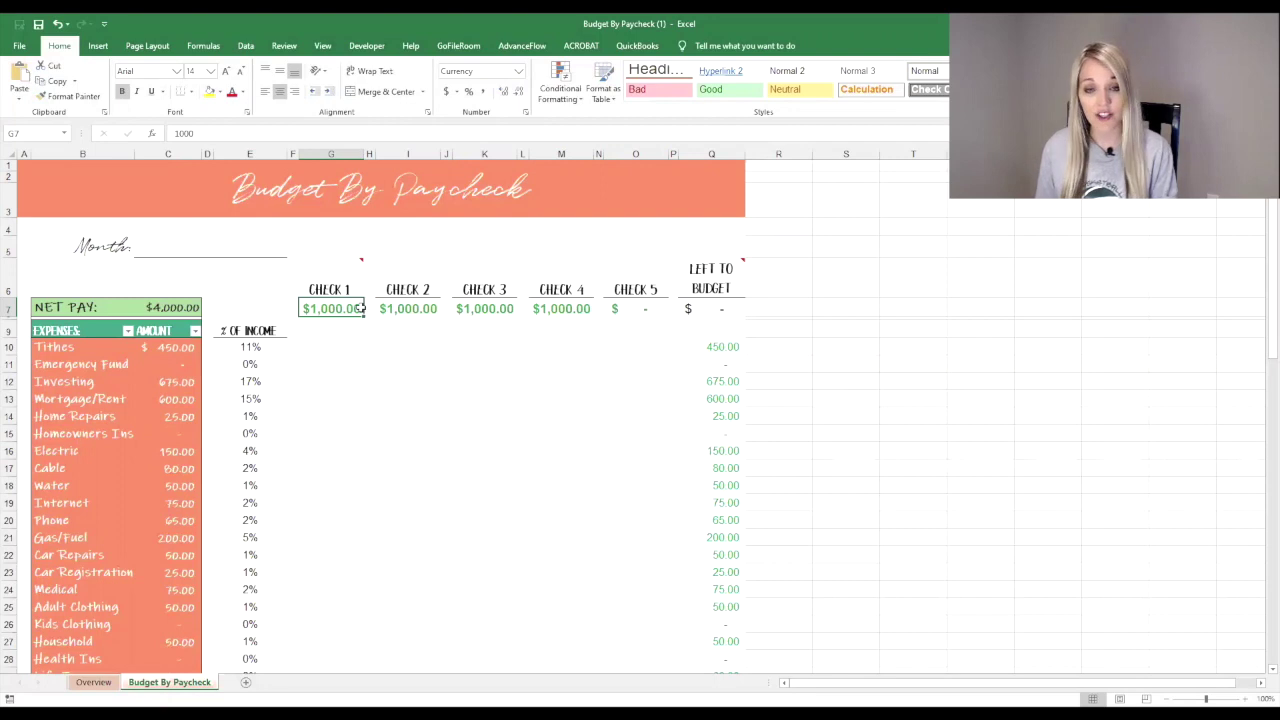
key(Right)
key(Right)
key(Right)
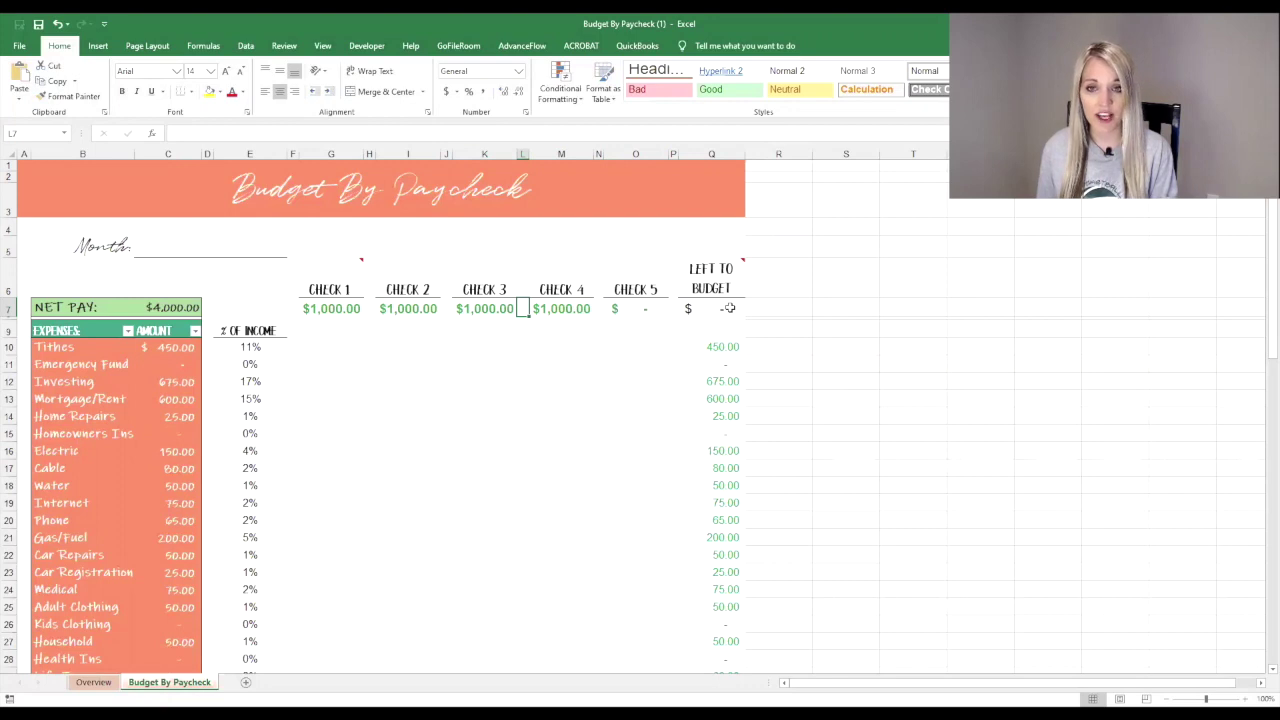
click(730, 308)
double_click(730, 308)
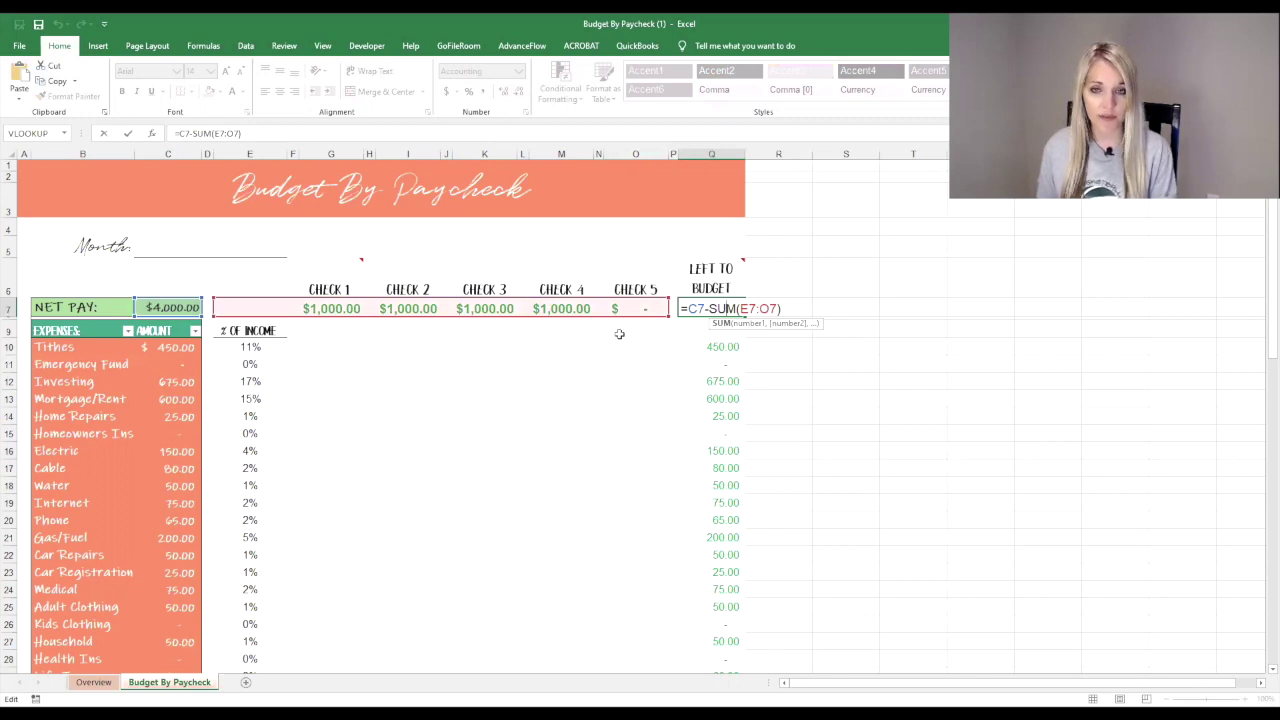
key(Return)
Step: Set the Check 1 pay amount in G7 to 800
click(350, 308)
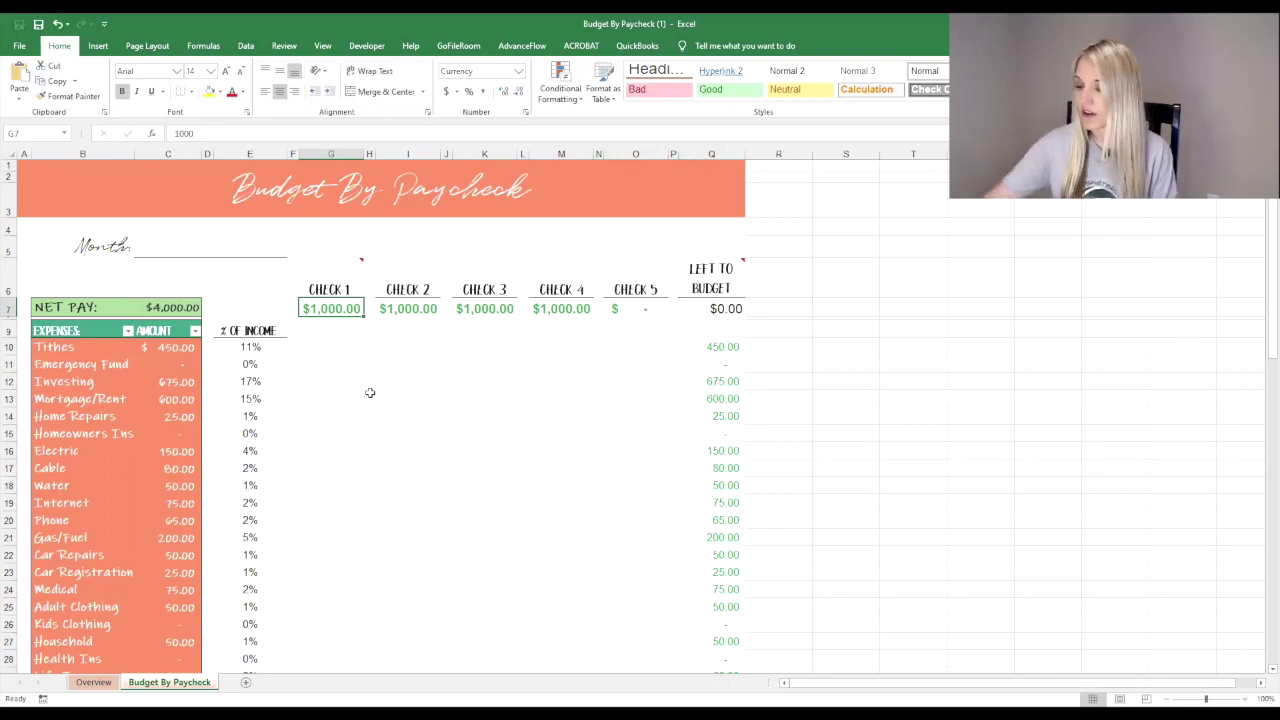
text(800)
key(Return)
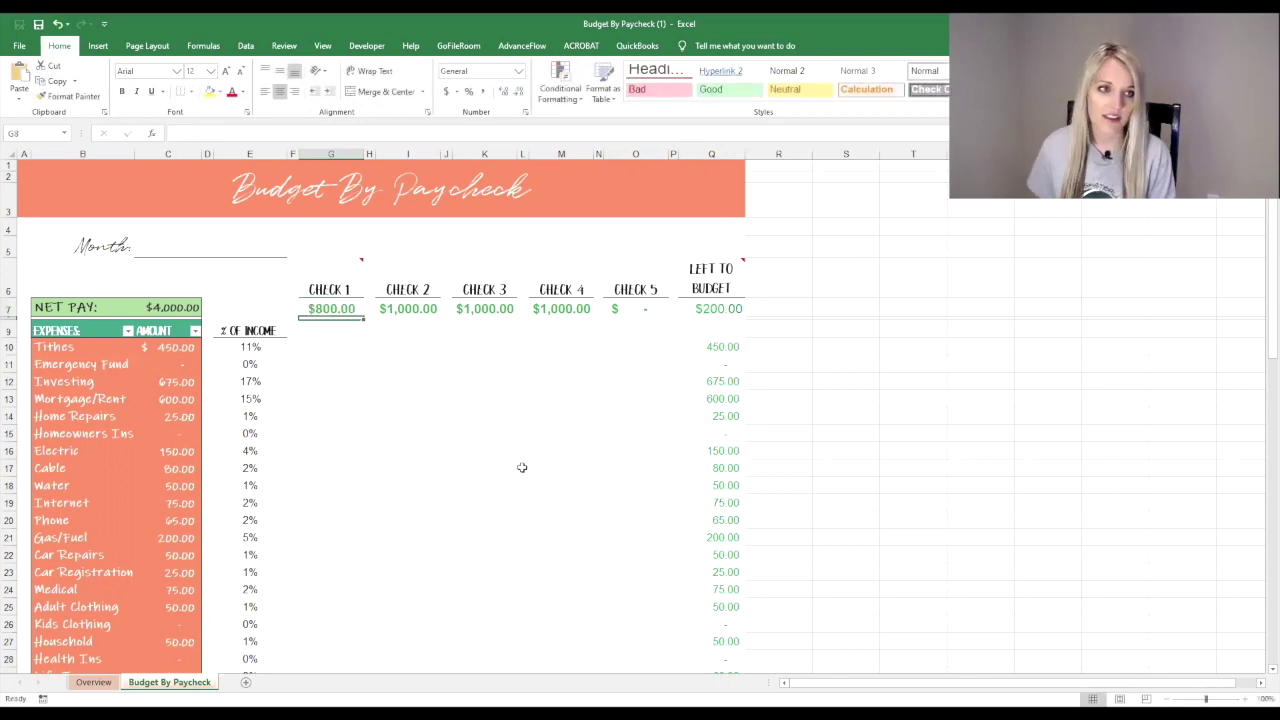
click(724, 311)
Step: Set the monthly Net Pay amount in C7 to 3800
click(165, 310)
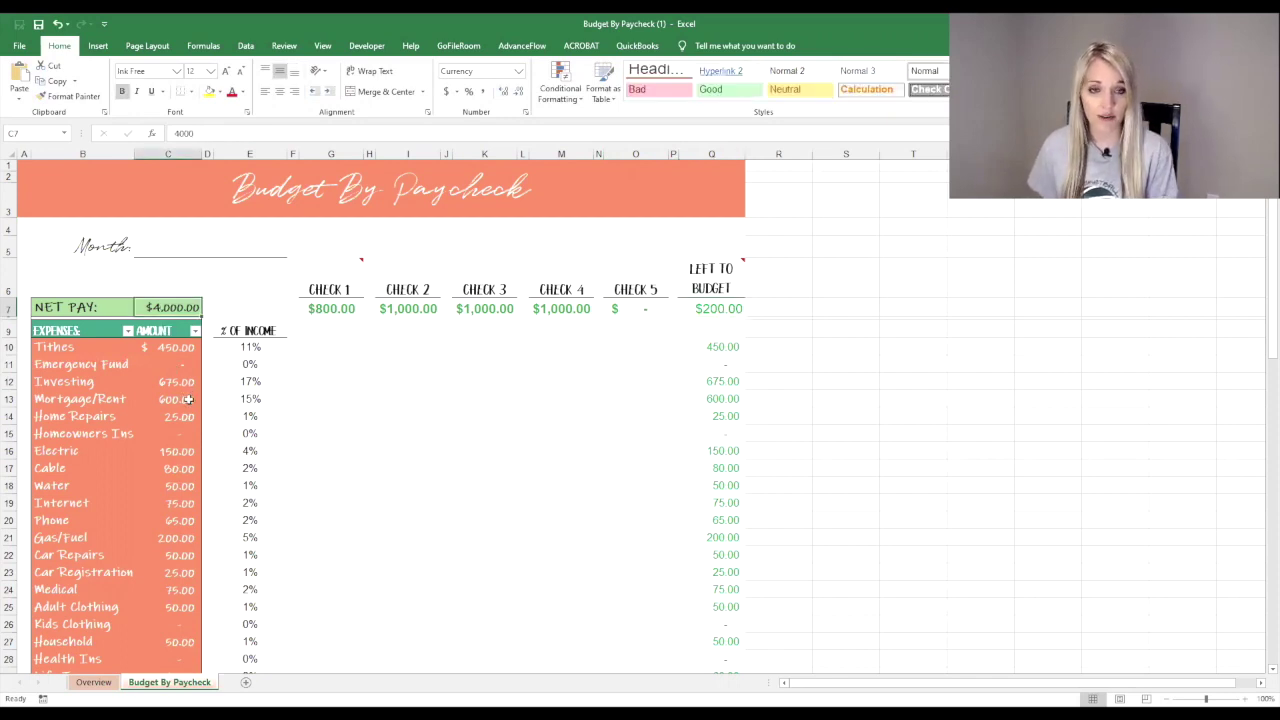
scroll(188, 399, down, 10)
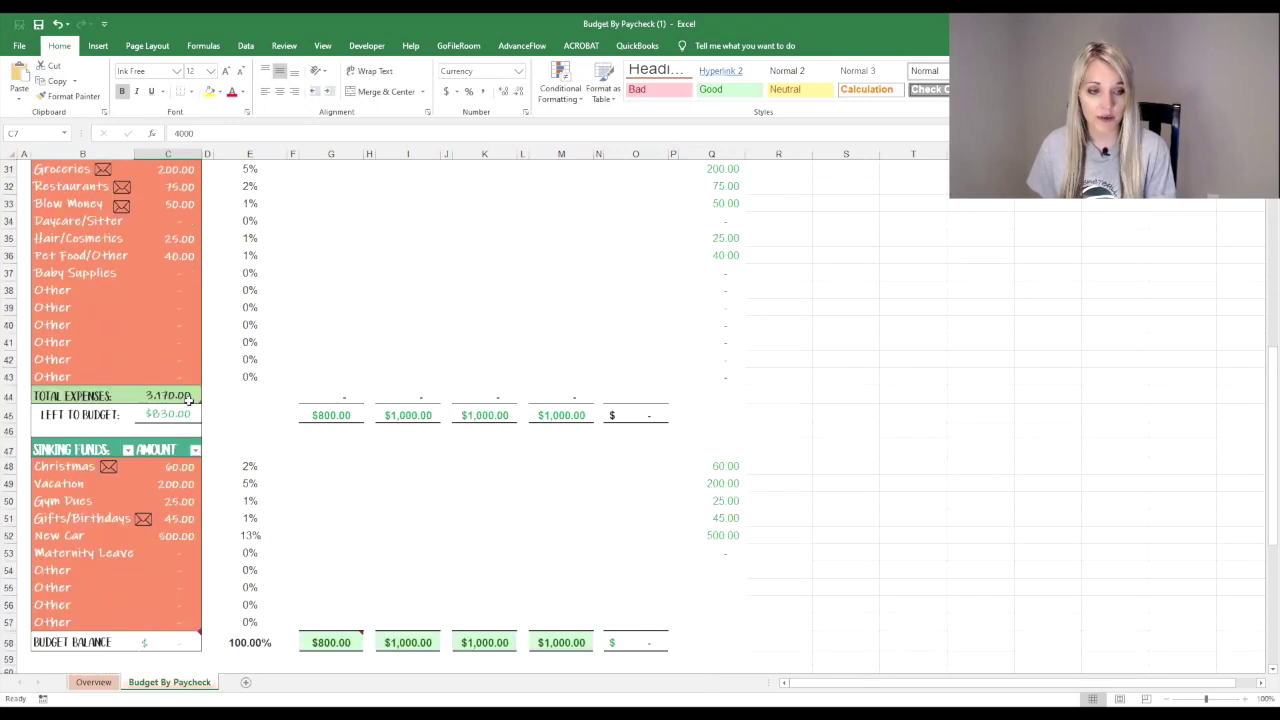
scroll(188, 399, down, 1)
scroll(182, 490, up, 11)
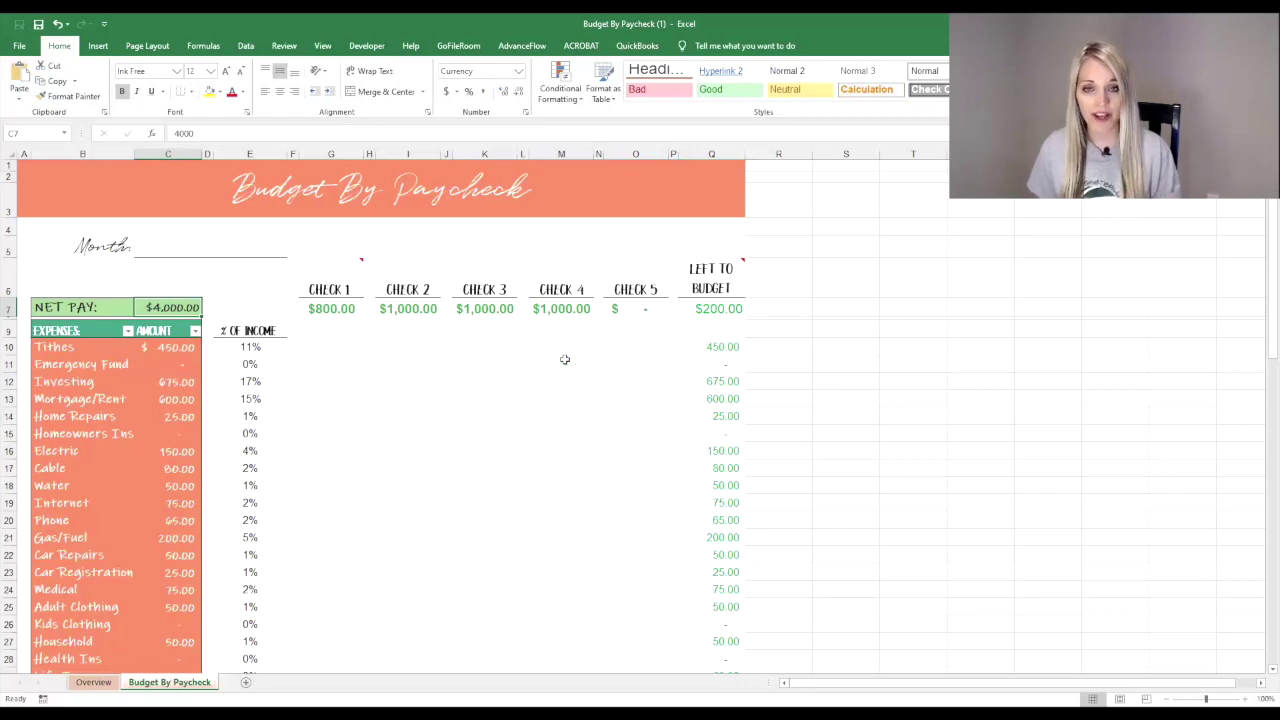
scroll(500, 357, down, 1)
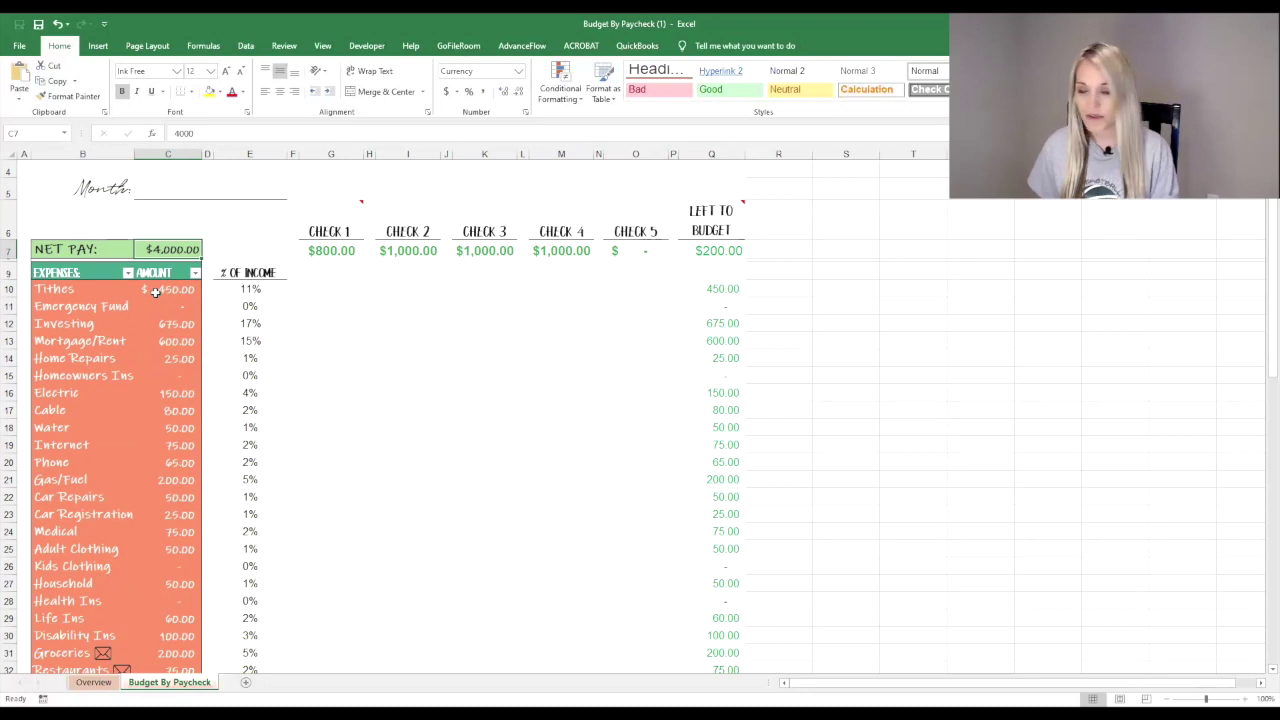
text(3800)
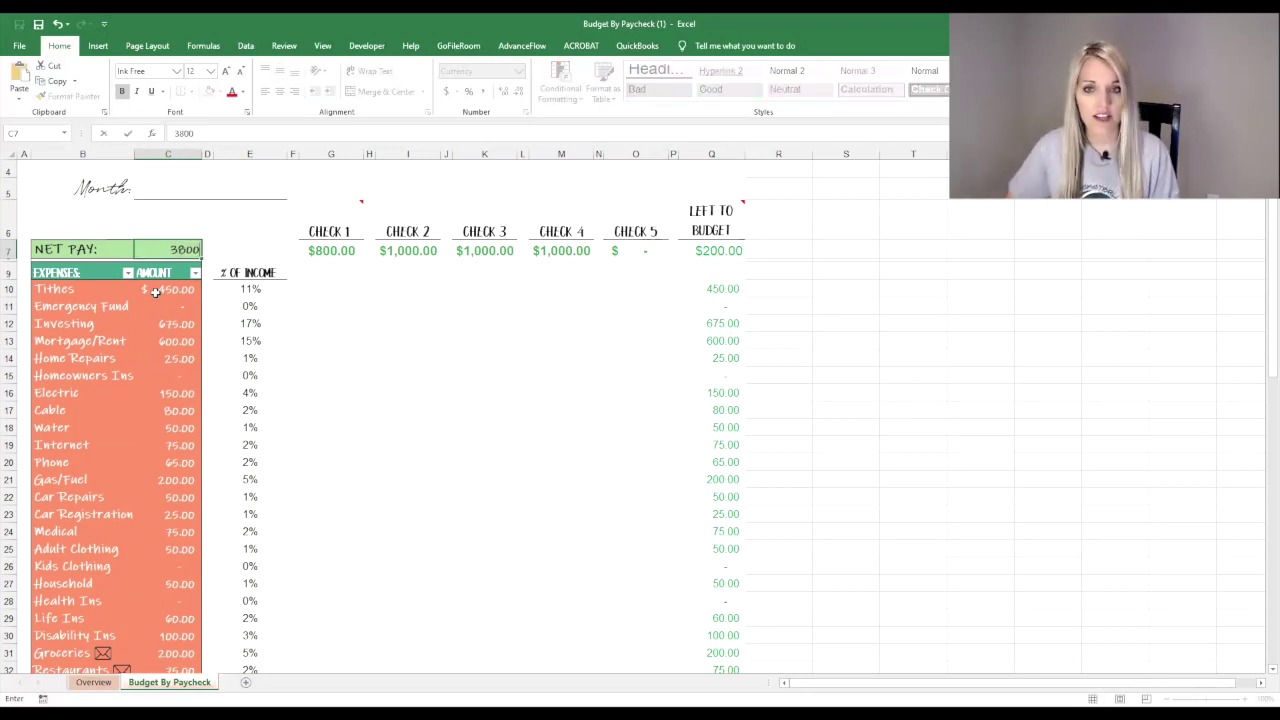
key(Return)
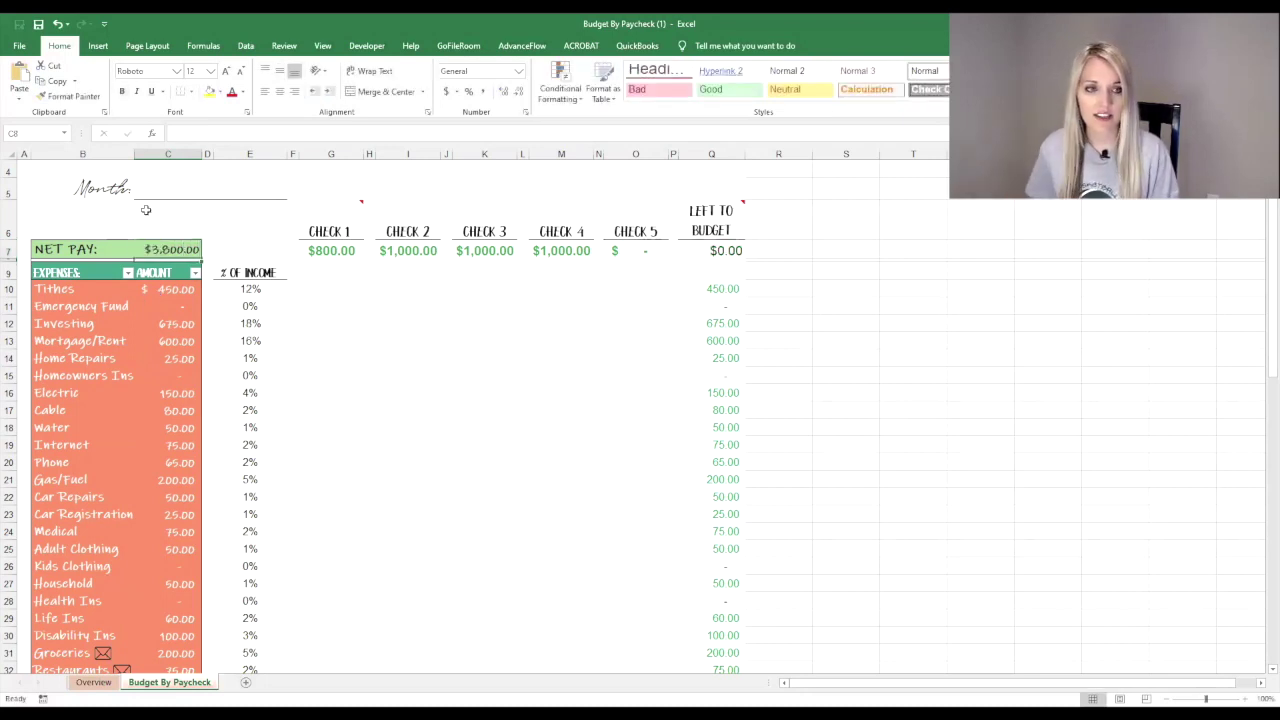
Step: Examine the Left to Budget amount, the overall Budget Balance in row 58 and the balances under each check
click(727, 253)
scroll(206, 385, down, 12)
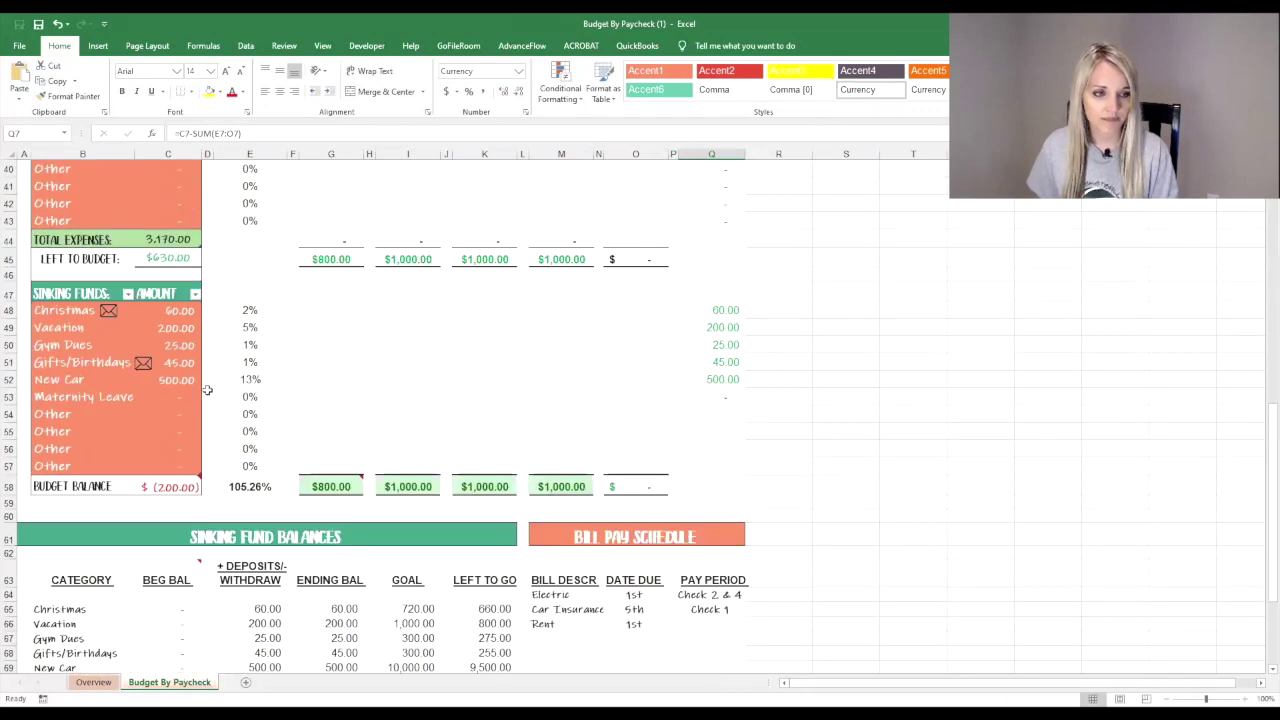
scroll(206, 390, down, 2)
click(168, 379)
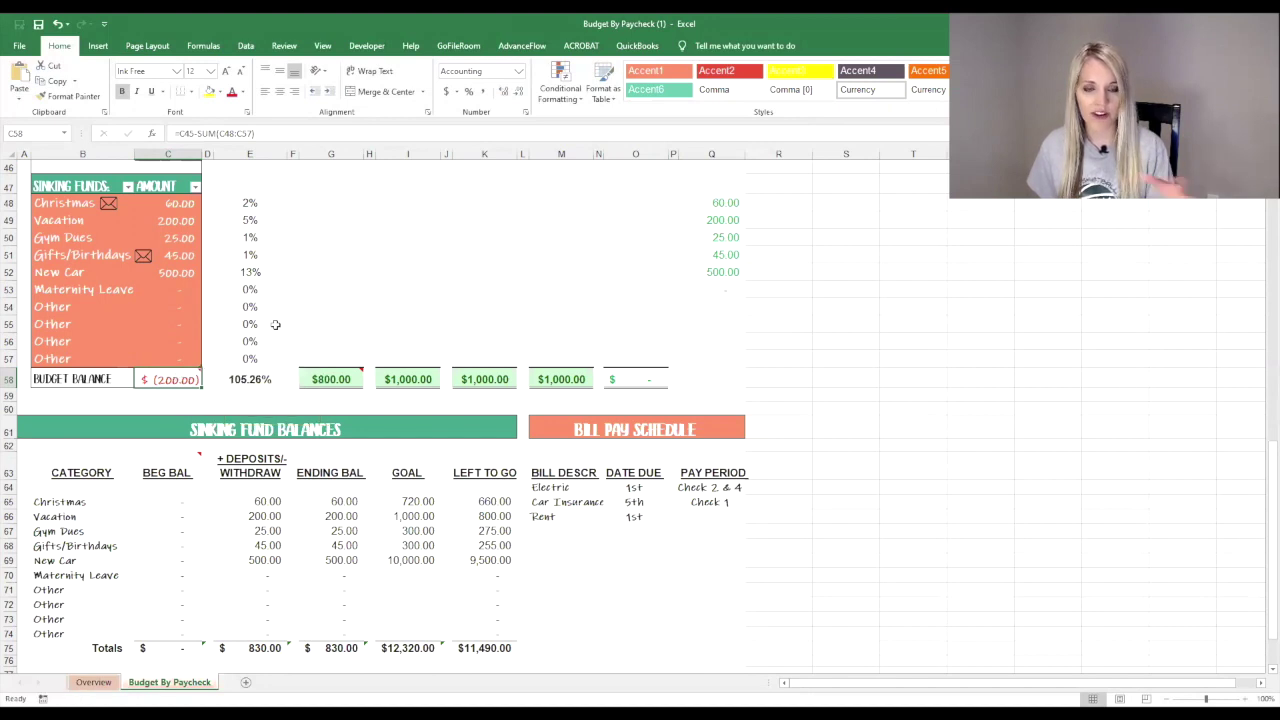
click(399, 385)
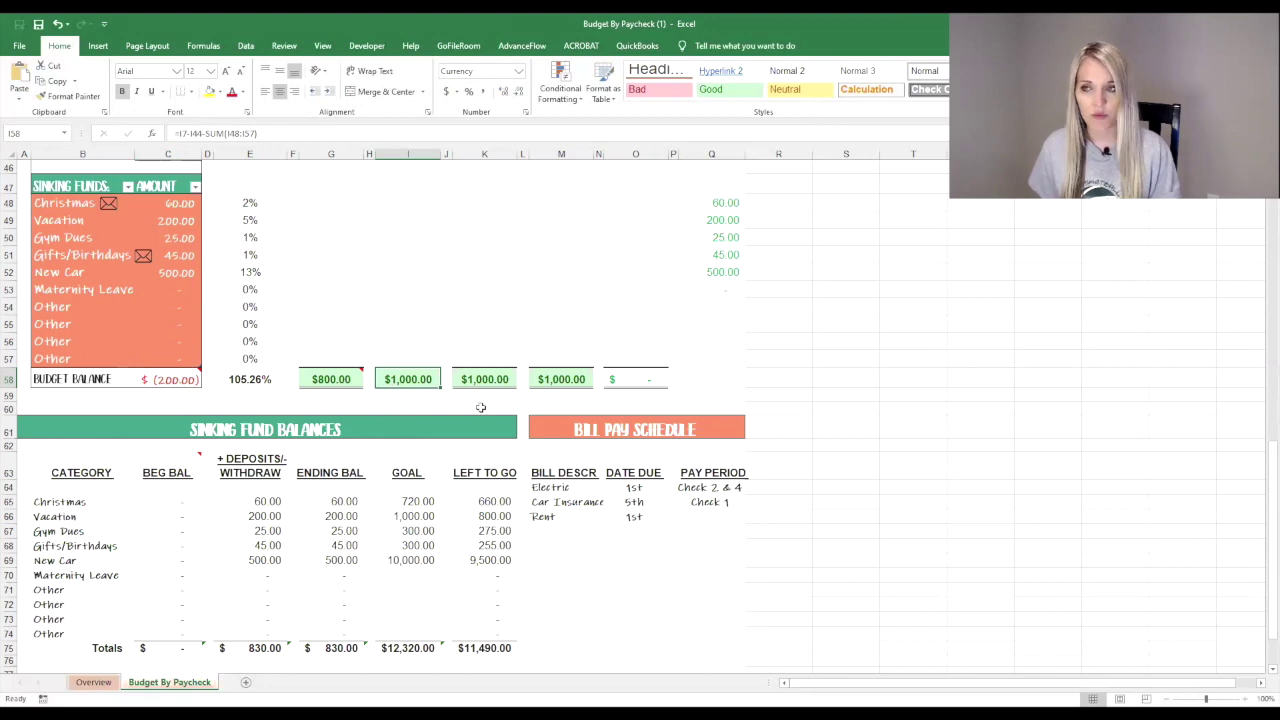
scroll(480, 407, up, 1)
scroll(480, 407, up, 3)
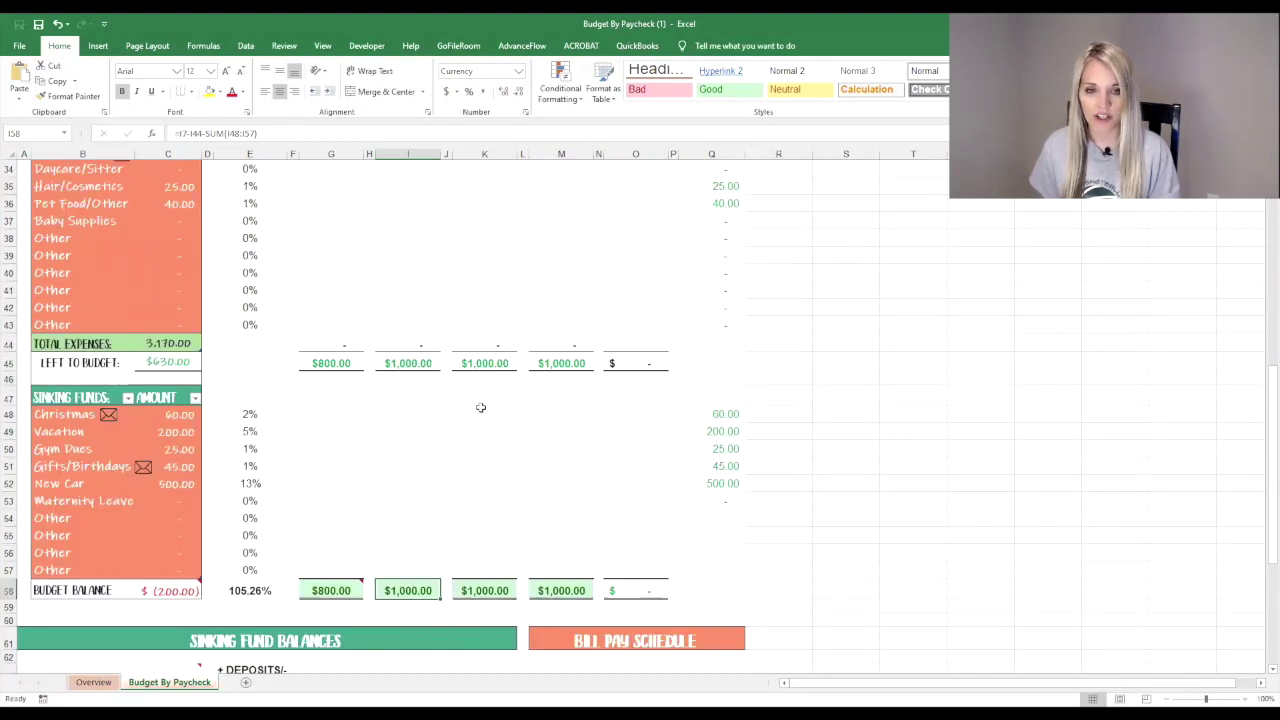
scroll(477, 406, up, 10)
scroll(686, 374, down, 1)
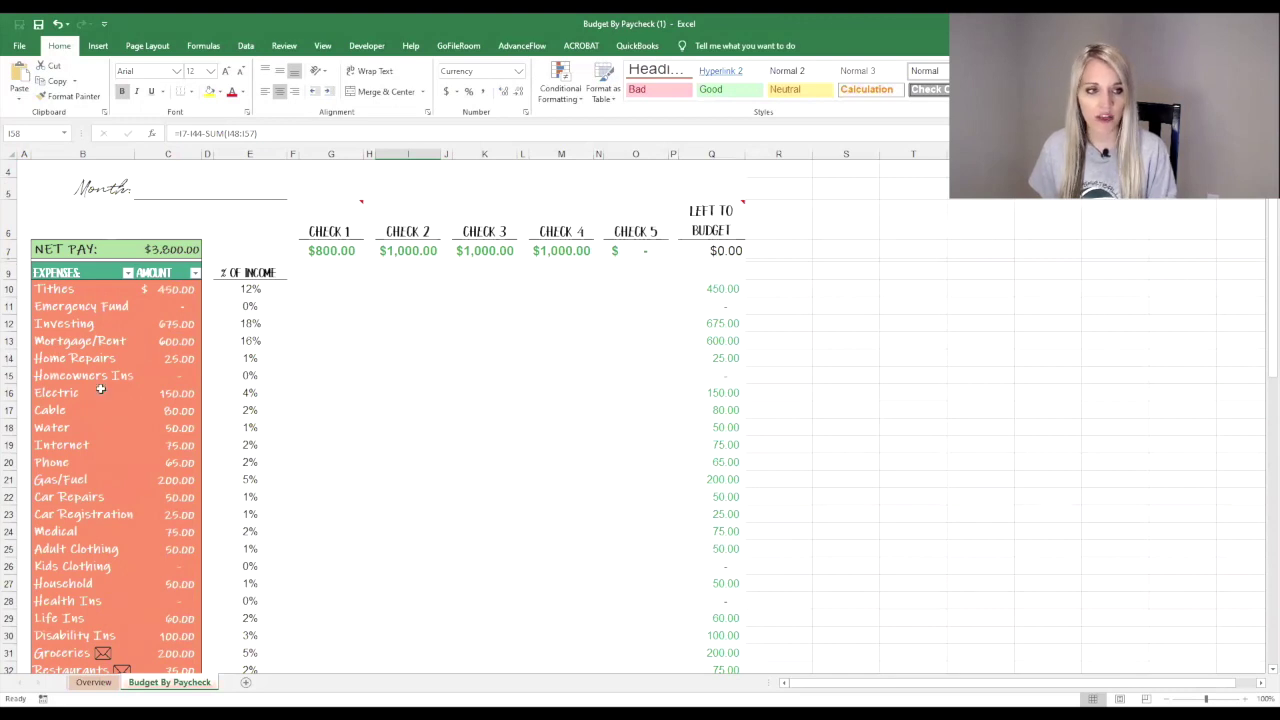
scroll(443, 471, down, 2)
scroll(429, 451, up, 3)
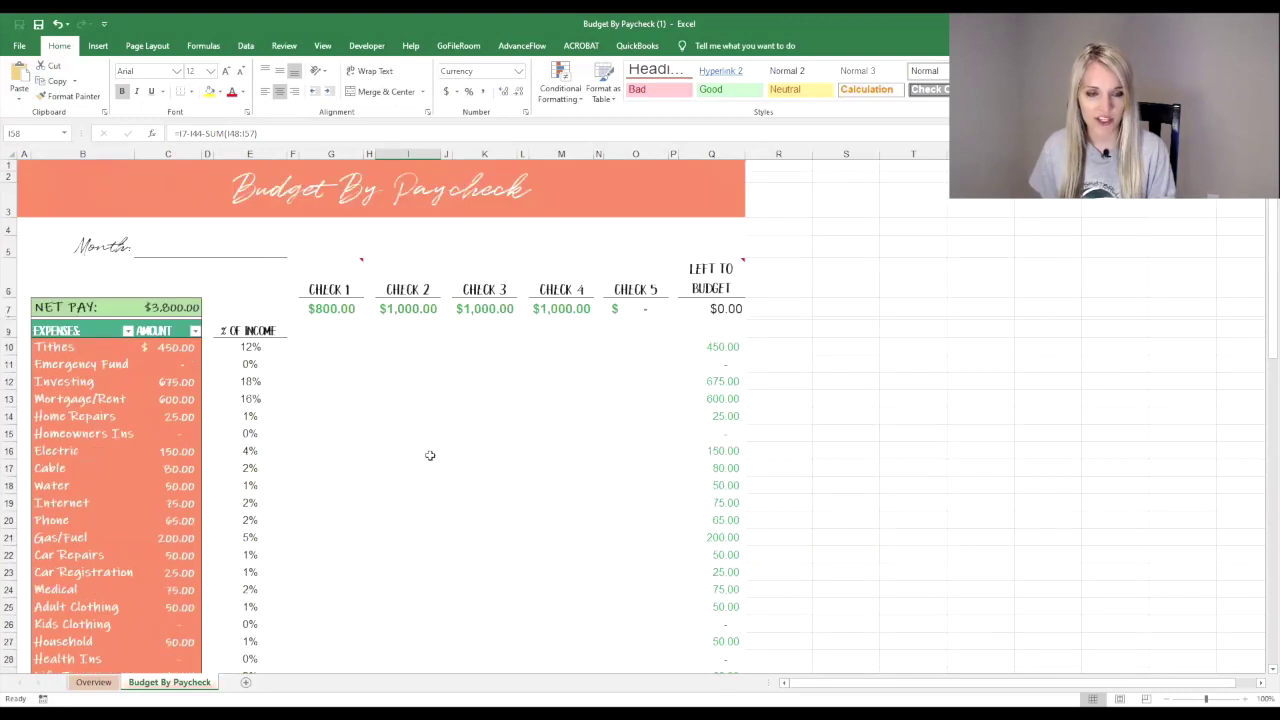
Step: Split the Mortgage/Rent expense in row 13 by allocating 300 to Check 1 and 300 to Check 3
click(329, 352)
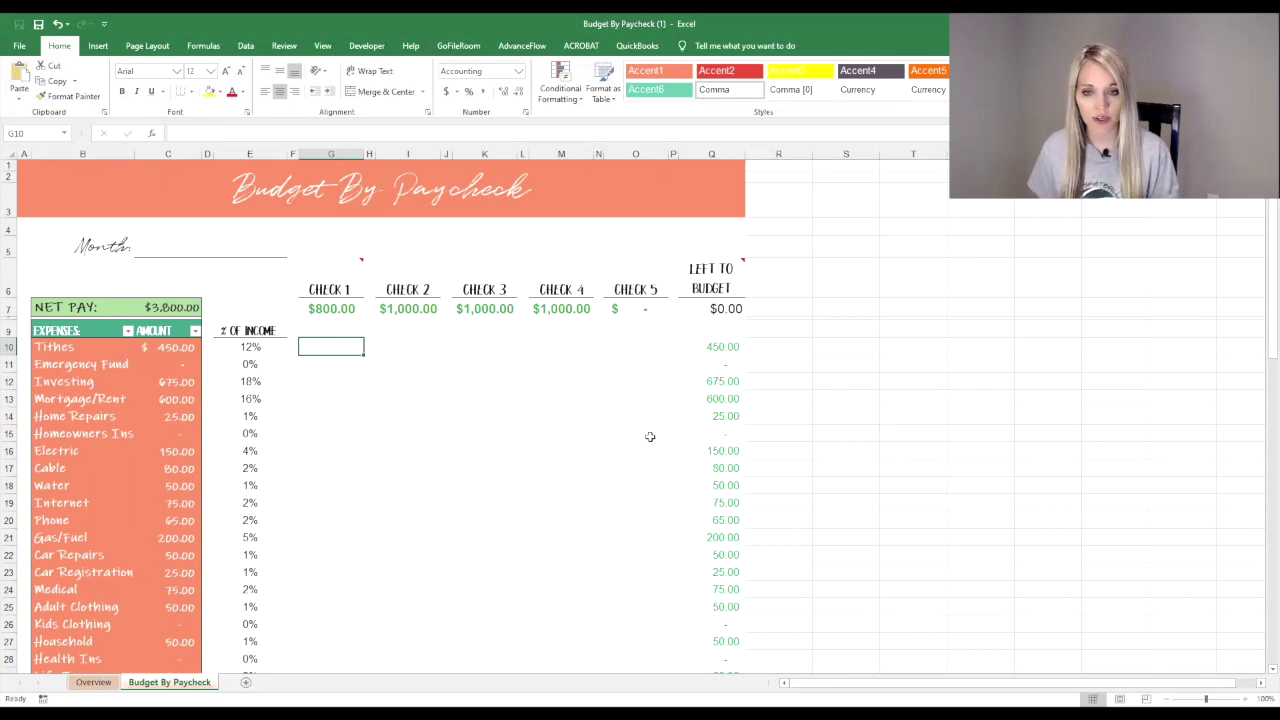
click(335, 400)
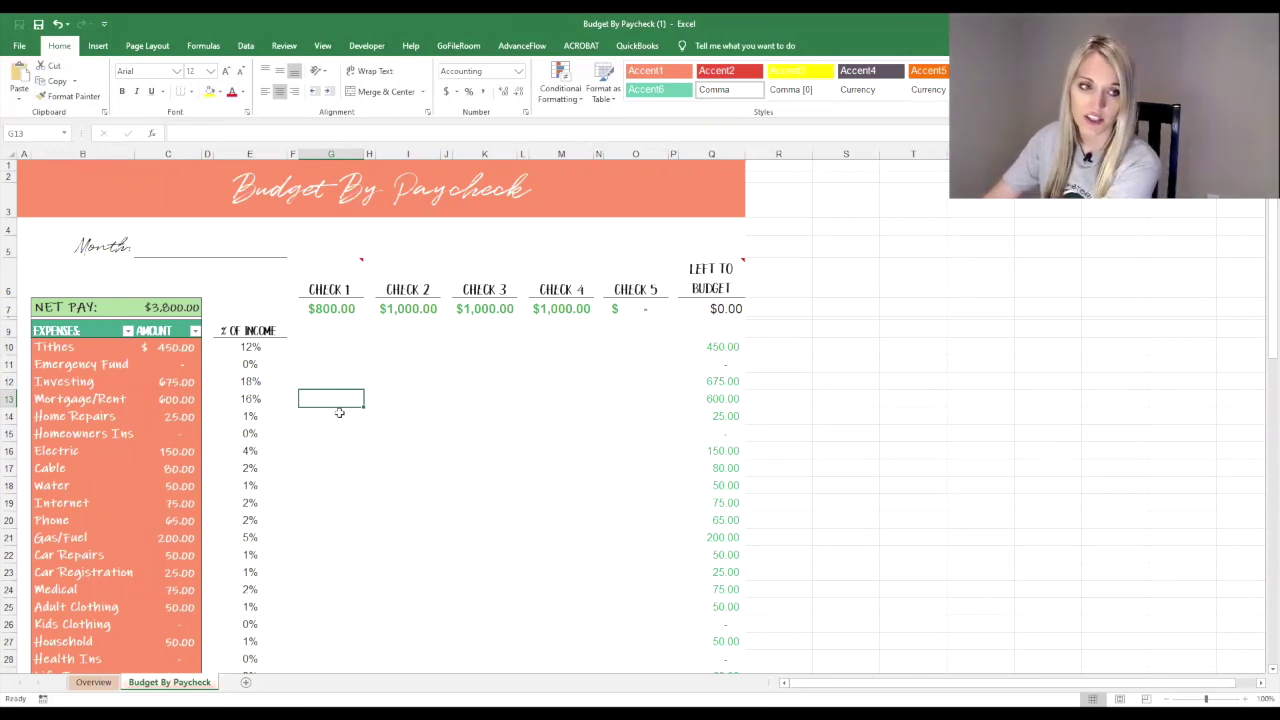
text(300)
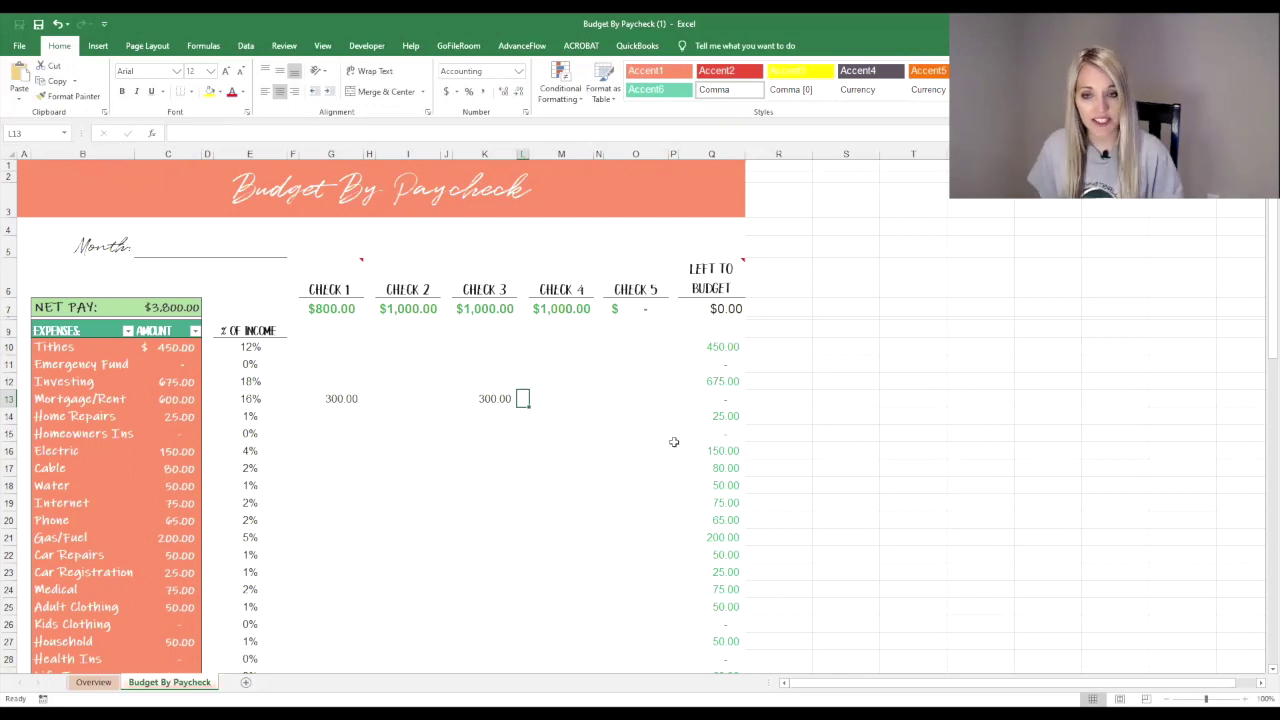
Step: Examine the Mortgage/Rent Left to Budget cell and the Total Expenses and Left to Budget rows for Checks 1 and 3
click(728, 400)
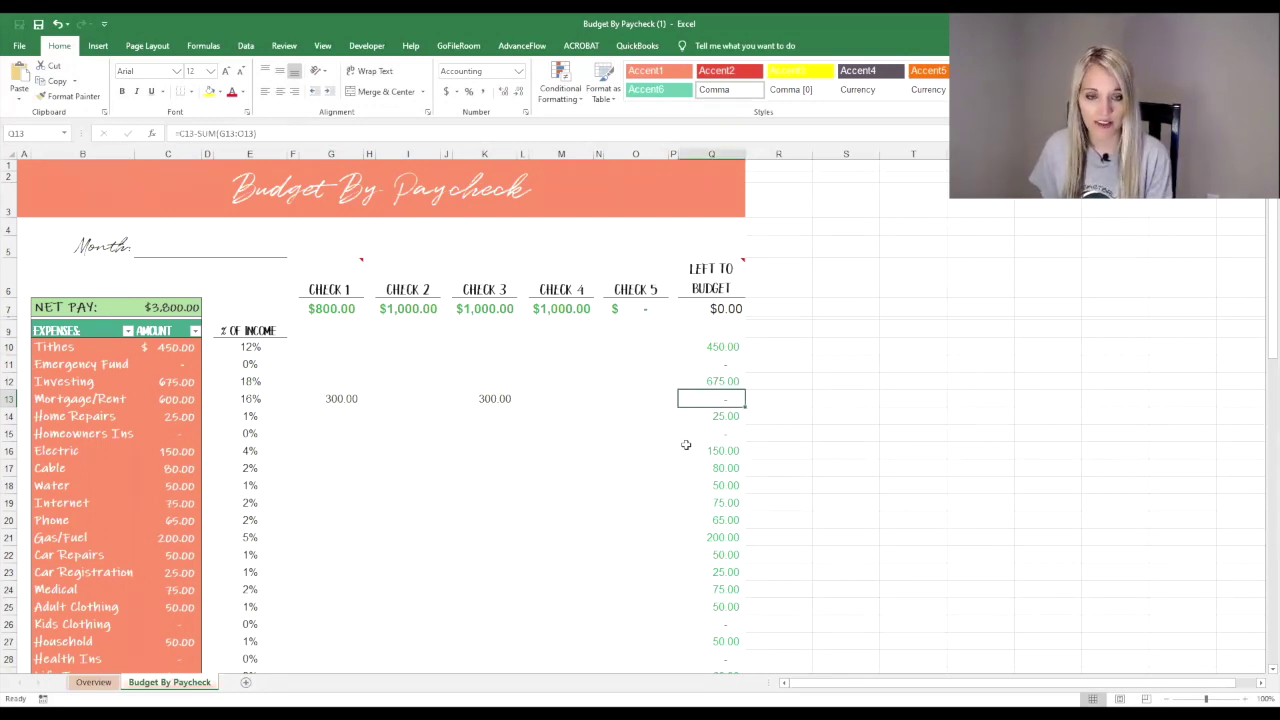
scroll(562, 471, down, 6)
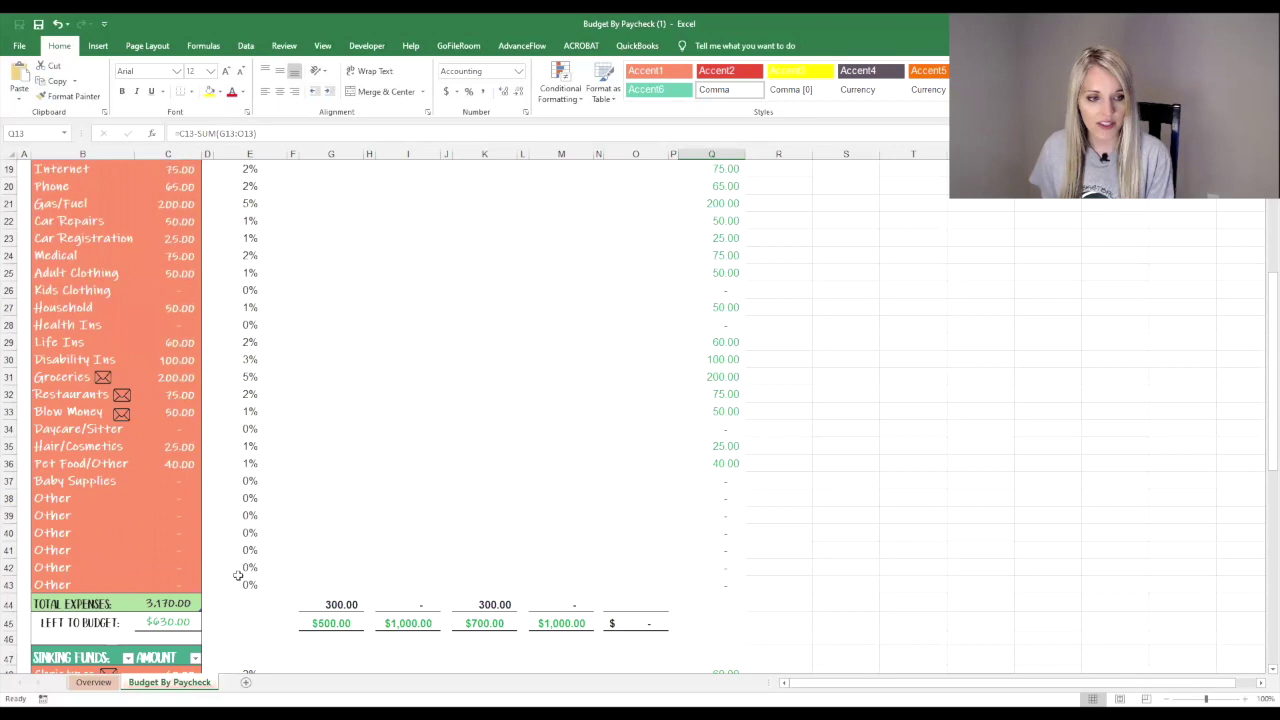
click(336, 610)
click(495, 605)
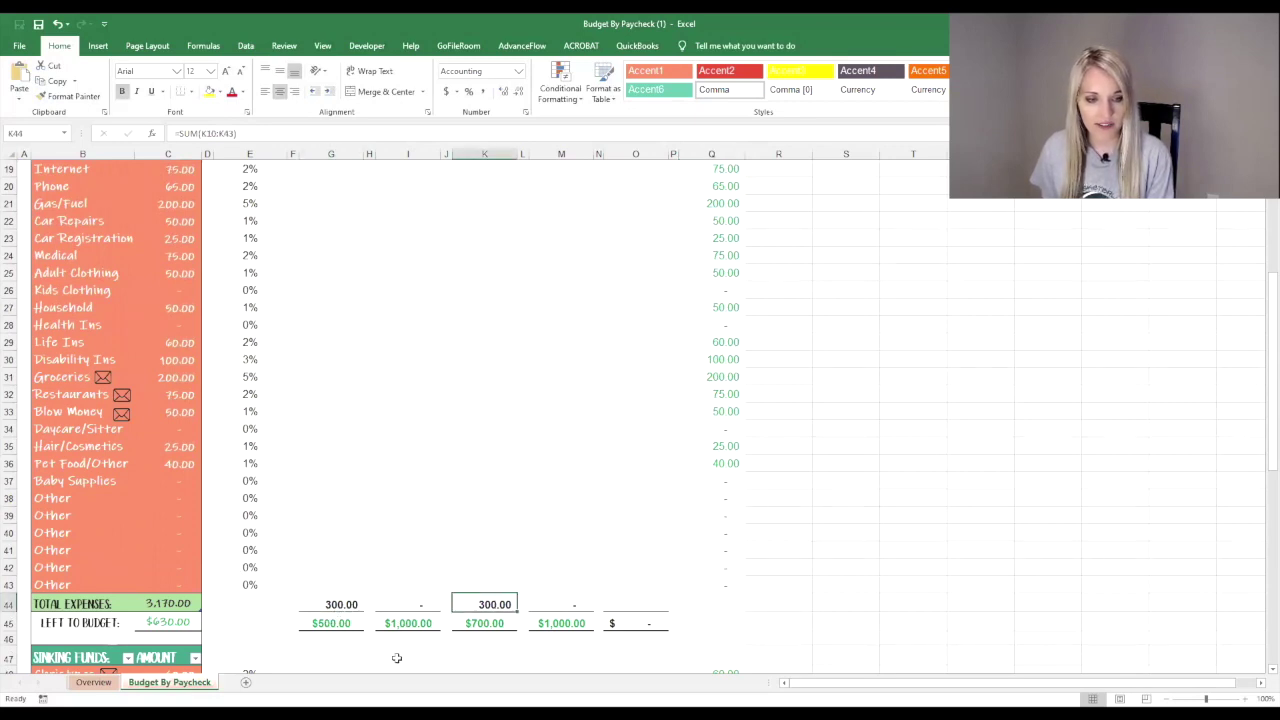
click(331, 623)
scroll(357, 366, up, 6)
scroll(371, 493, down, 5)
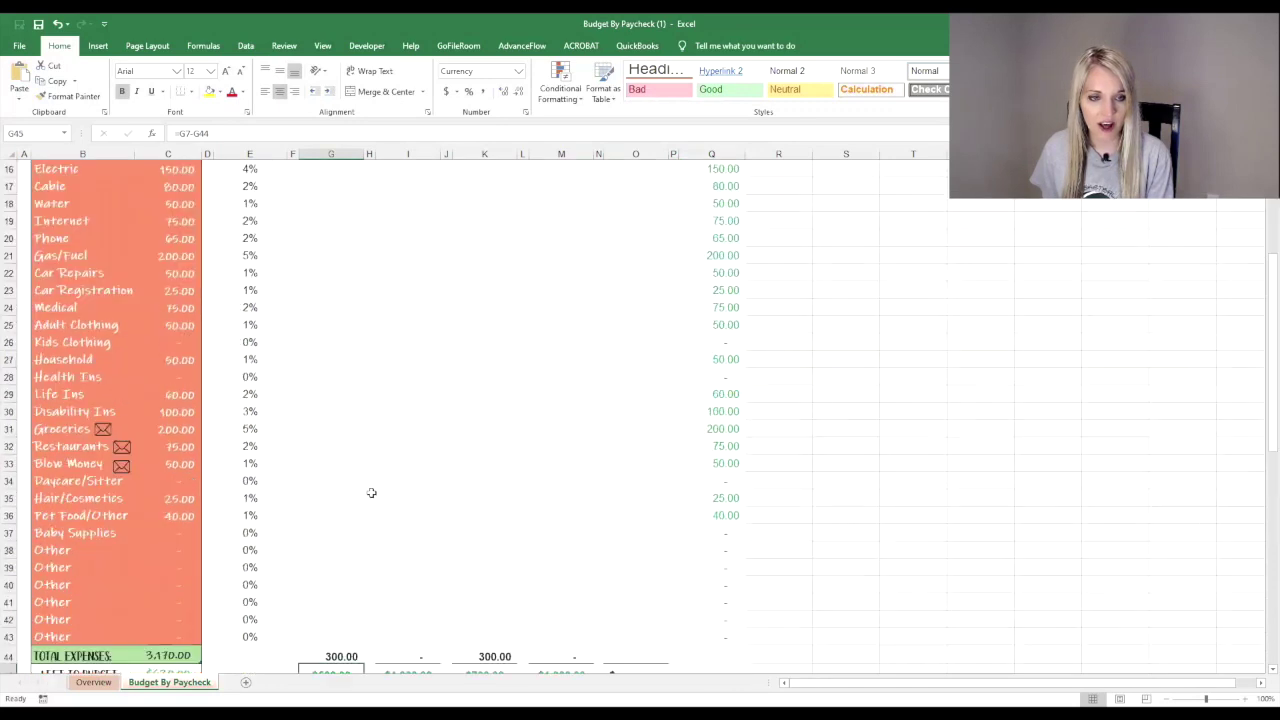
scroll(371, 493, down, 4)
click(506, 460)
scroll(497, 569, up, 9)
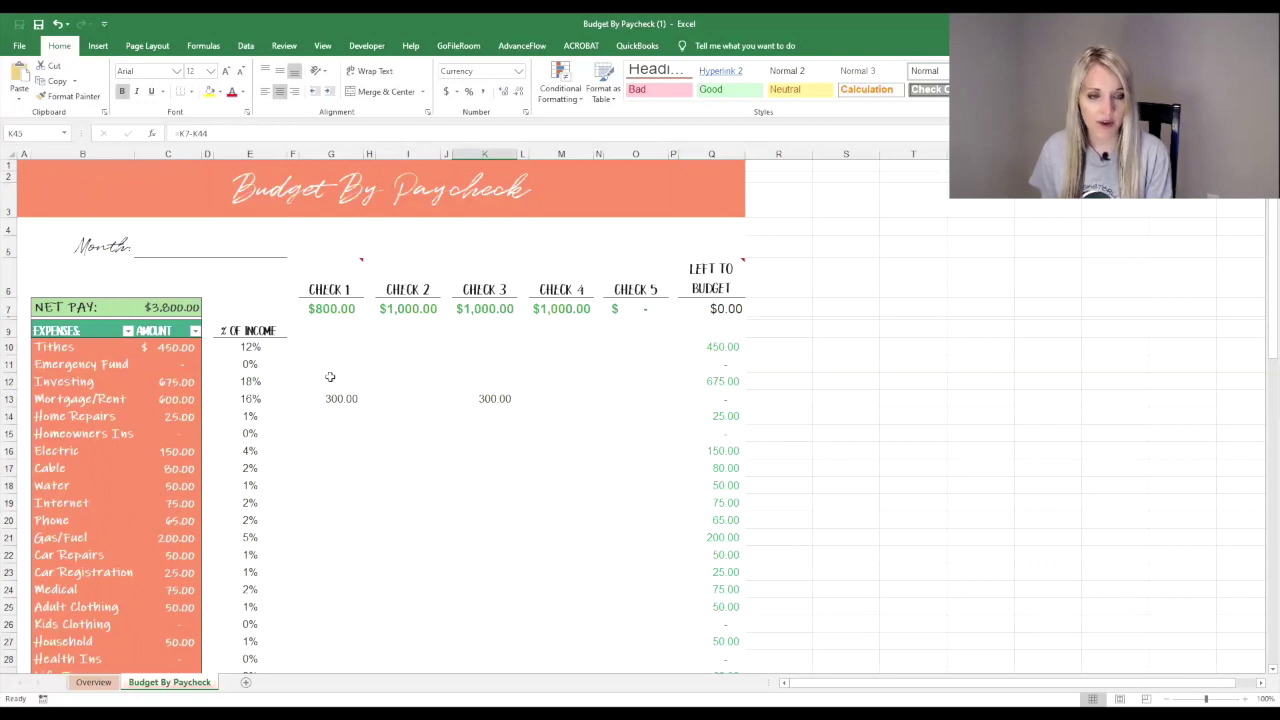
click(408, 364)
click(484, 347)
click(561, 364)
click(565, 556)
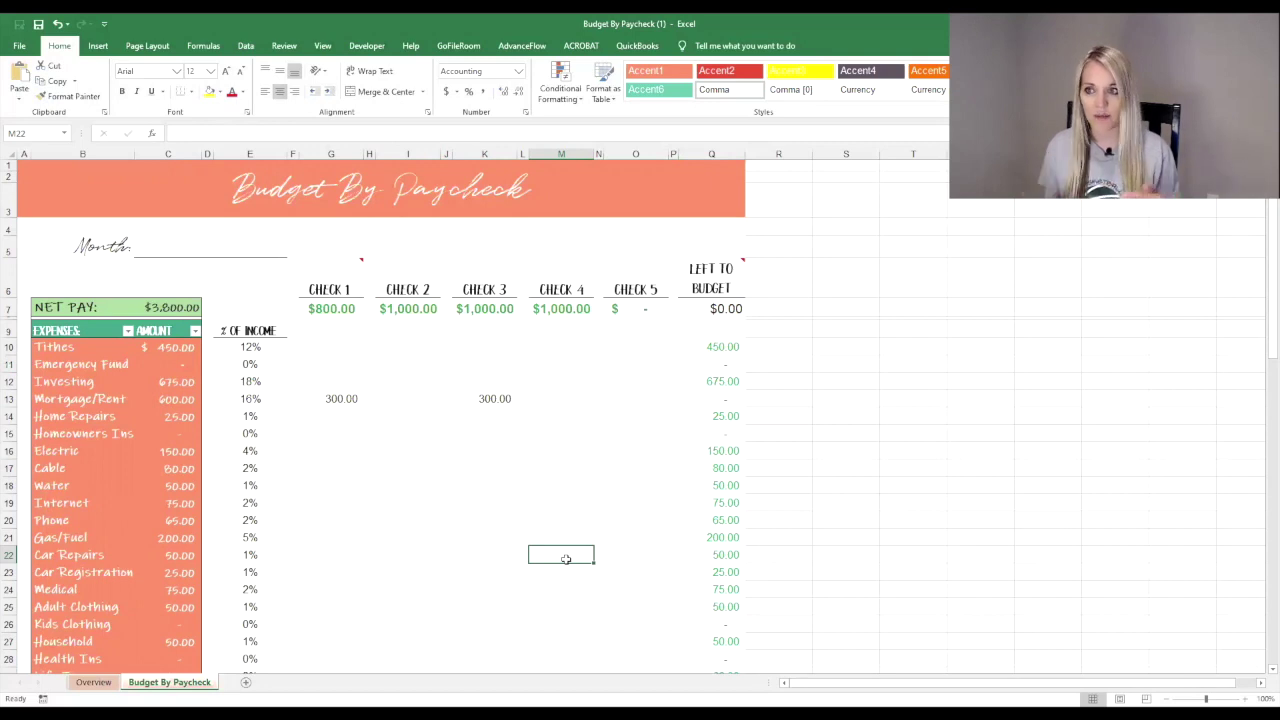
Step: Allocate 100 of the Groceries expense in row 31 to Check 1
scroll(346, 323, down, 1)
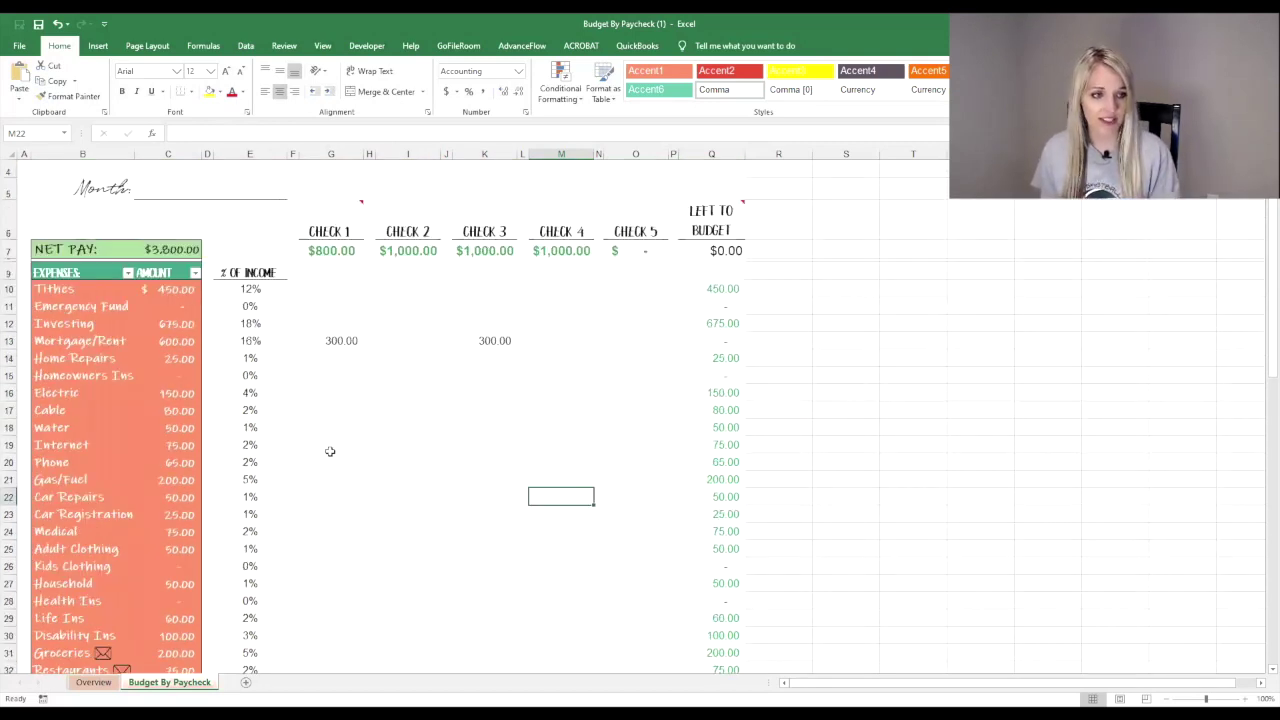
scroll(330, 455, down, 1)
click(331, 572)
scroll(337, 594, up, 2)
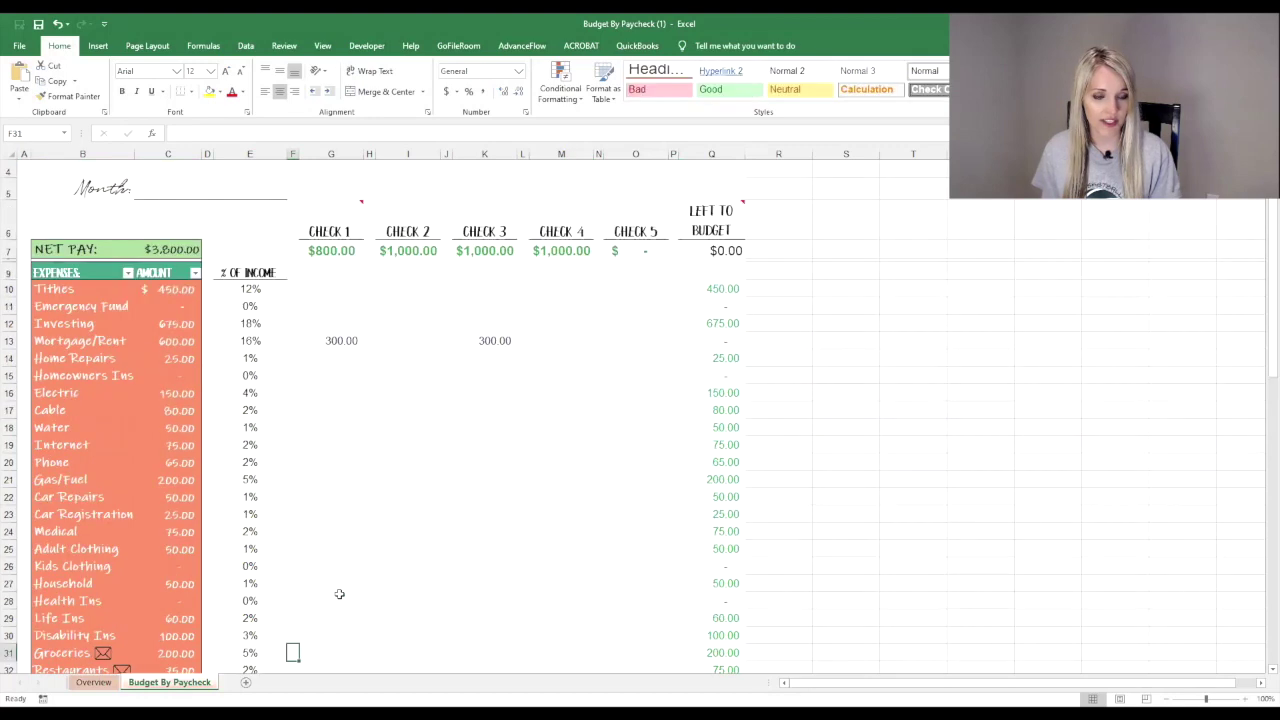
scroll(329, 577, down, 2)
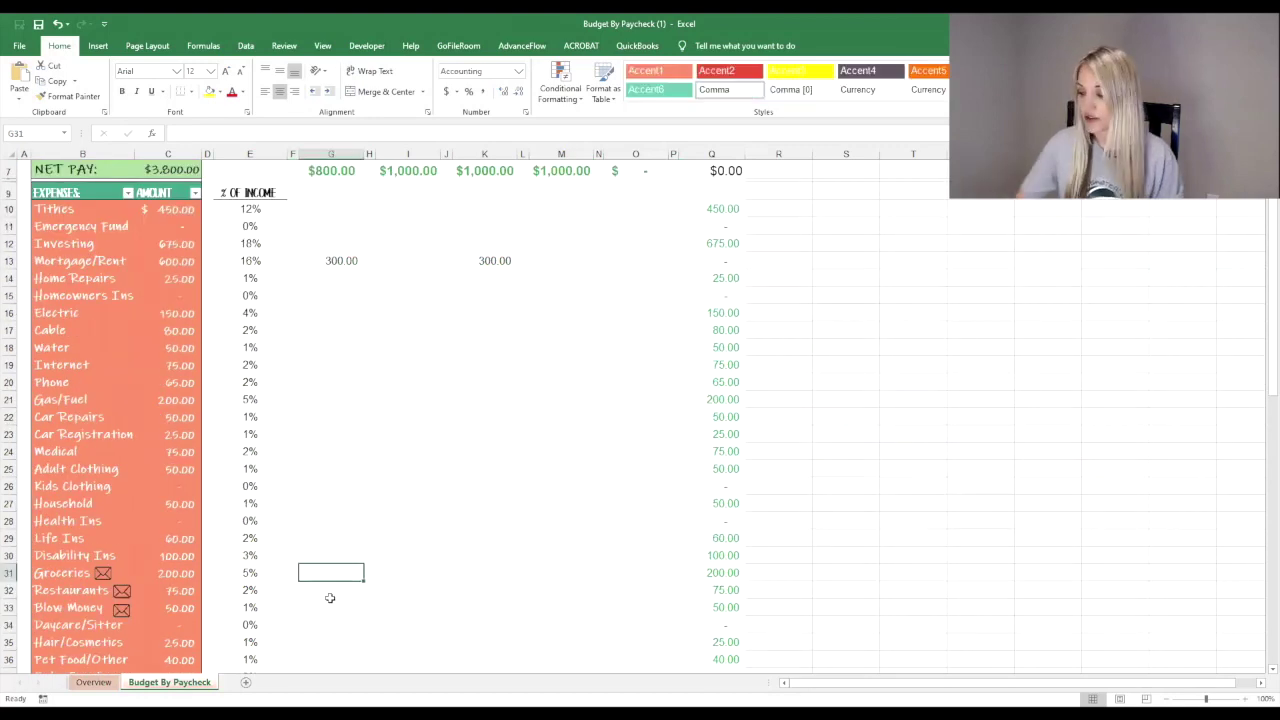
text(100)
key(Return)
scroll(383, 500, up, 1)
scroll(385, 526, down, 1)
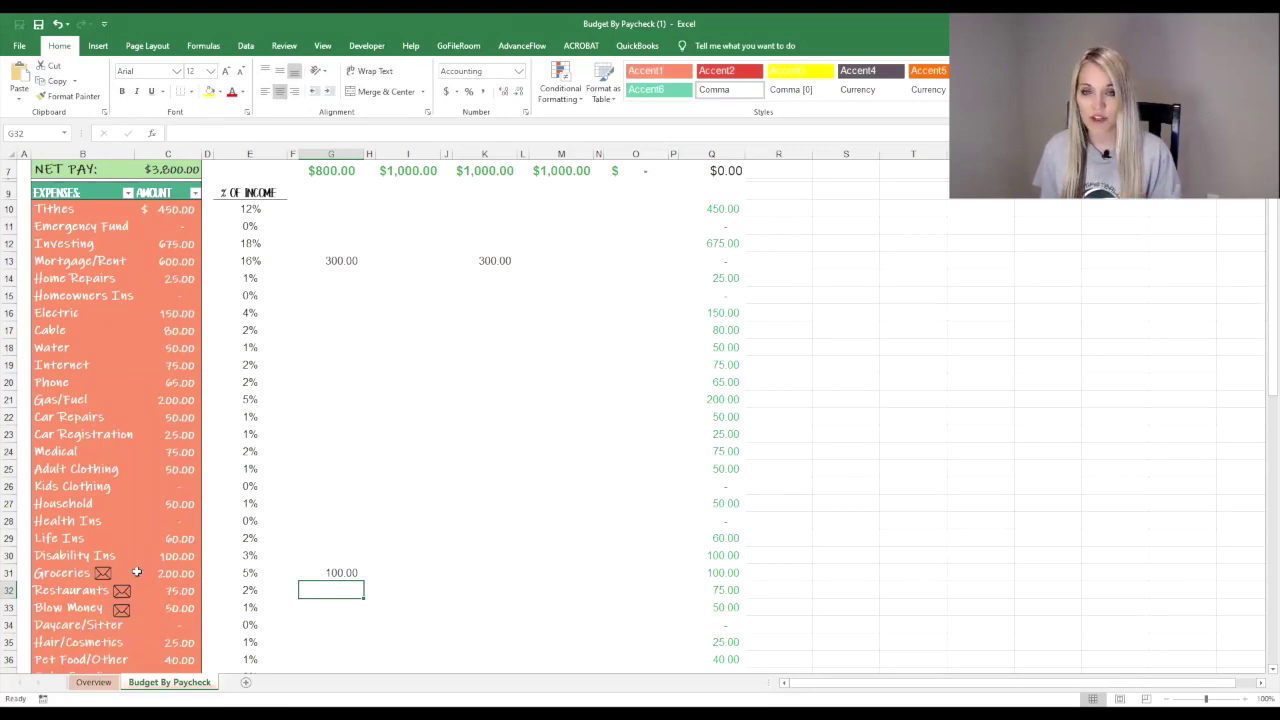
Step: Review the expense totals and budget balances under each check, down to the Sinking Fund Balances and Bill Pay Schedule sections
scroll(318, 544, up, 2)
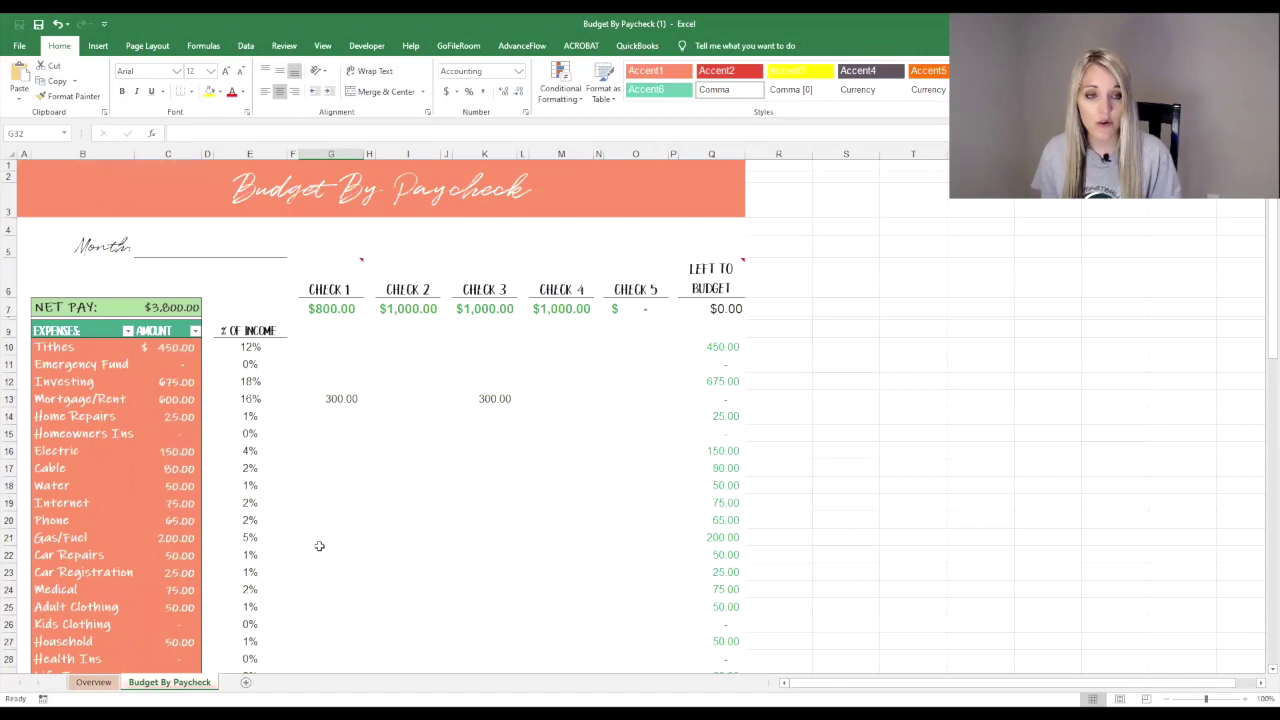
scroll(318, 545, down, 7)
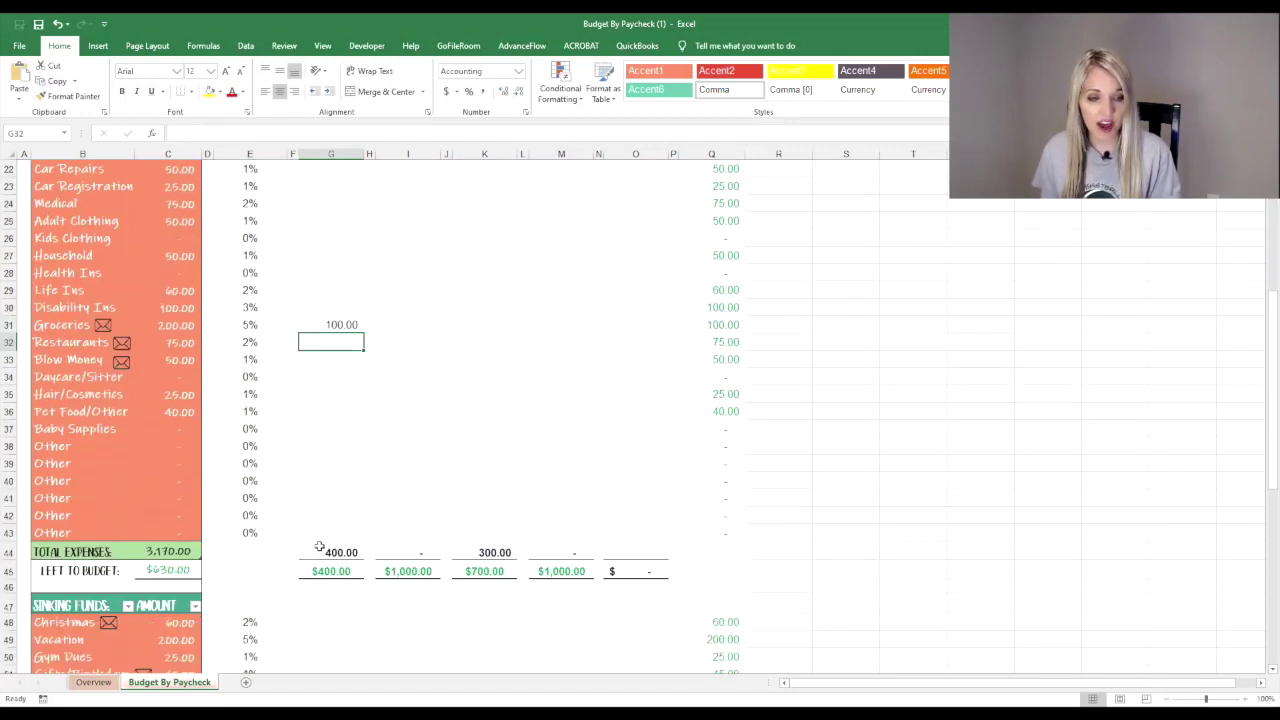
scroll(318, 544, down, 2)
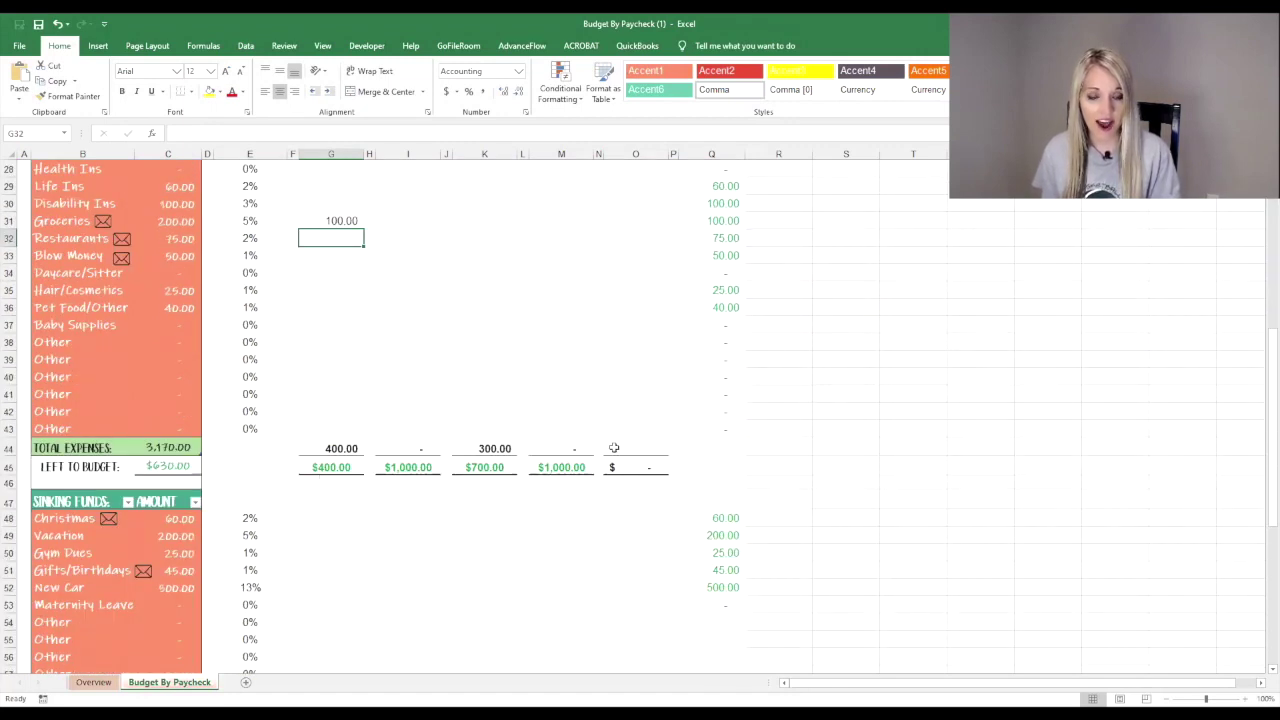
scroll(610, 450, down, 3)
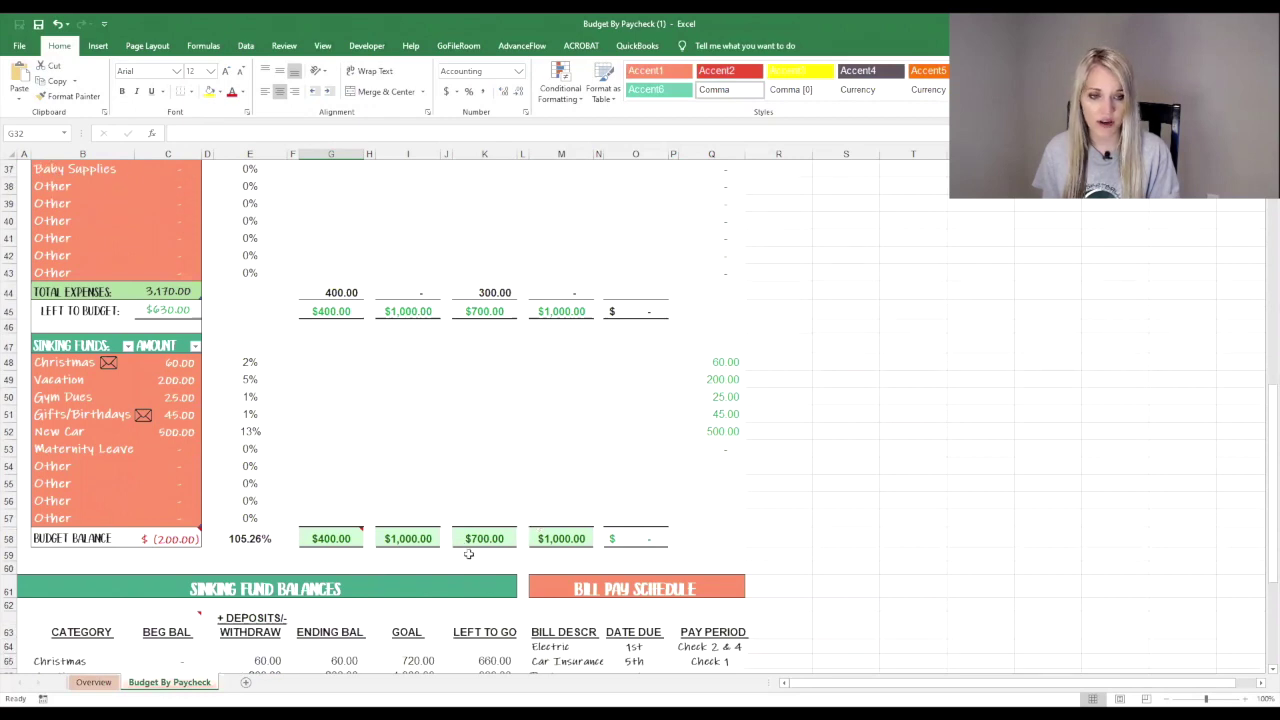
scroll(468, 554, down, 1)
scroll(420, 520, down, 3)
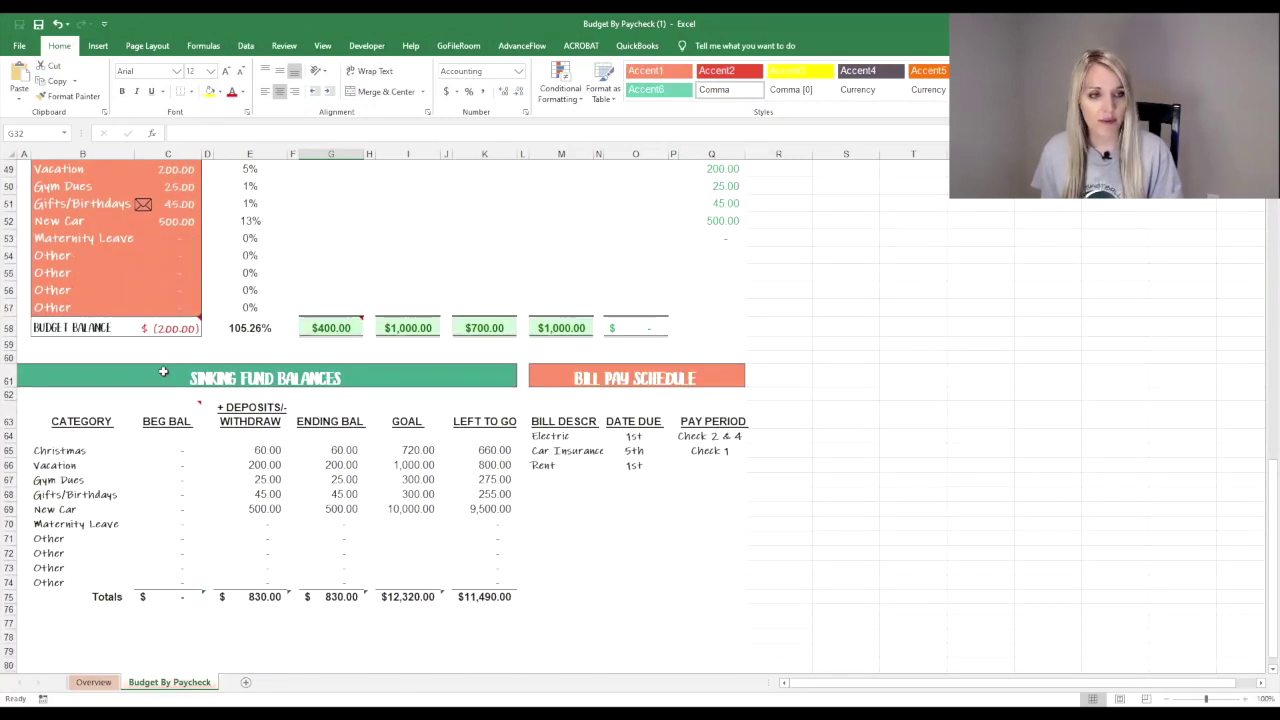
Step: Examine the Sinking Fund Balances and the Bill Pay Schedule's due dates and pay periods, along with the expense allocations above them
scroll(72, 422, up, 1)
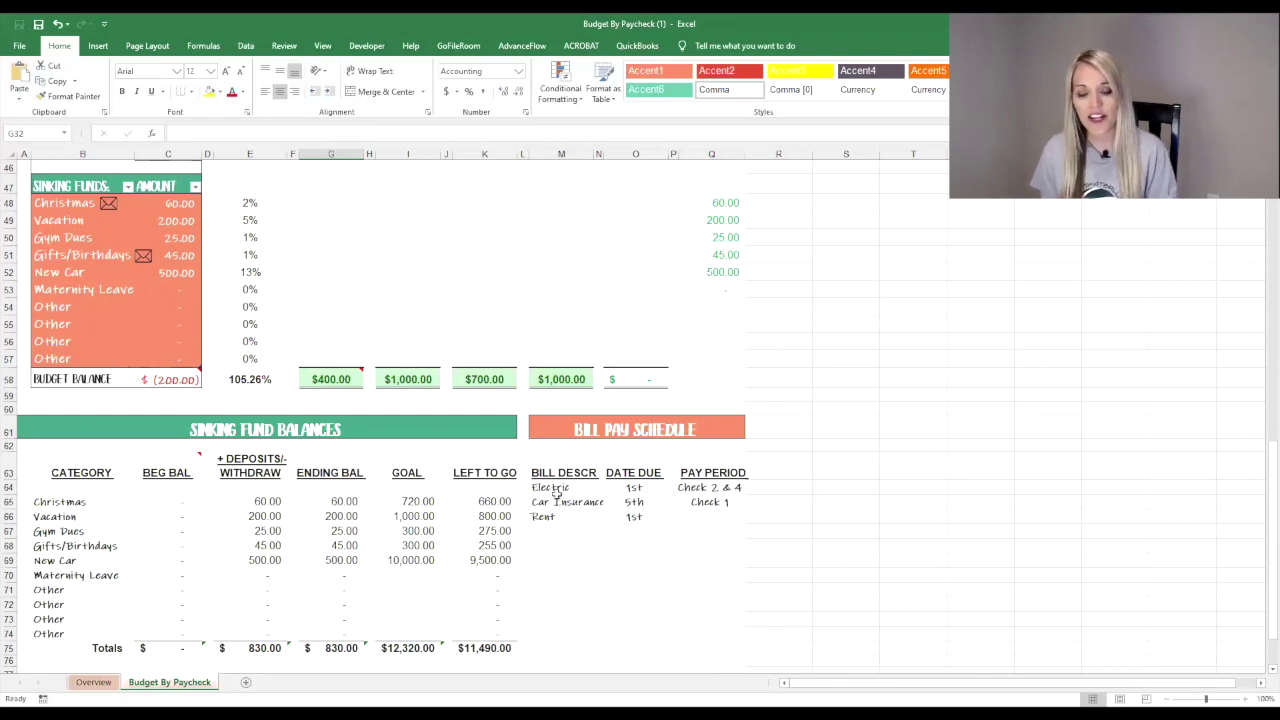
scroll(636, 502, down, 1)
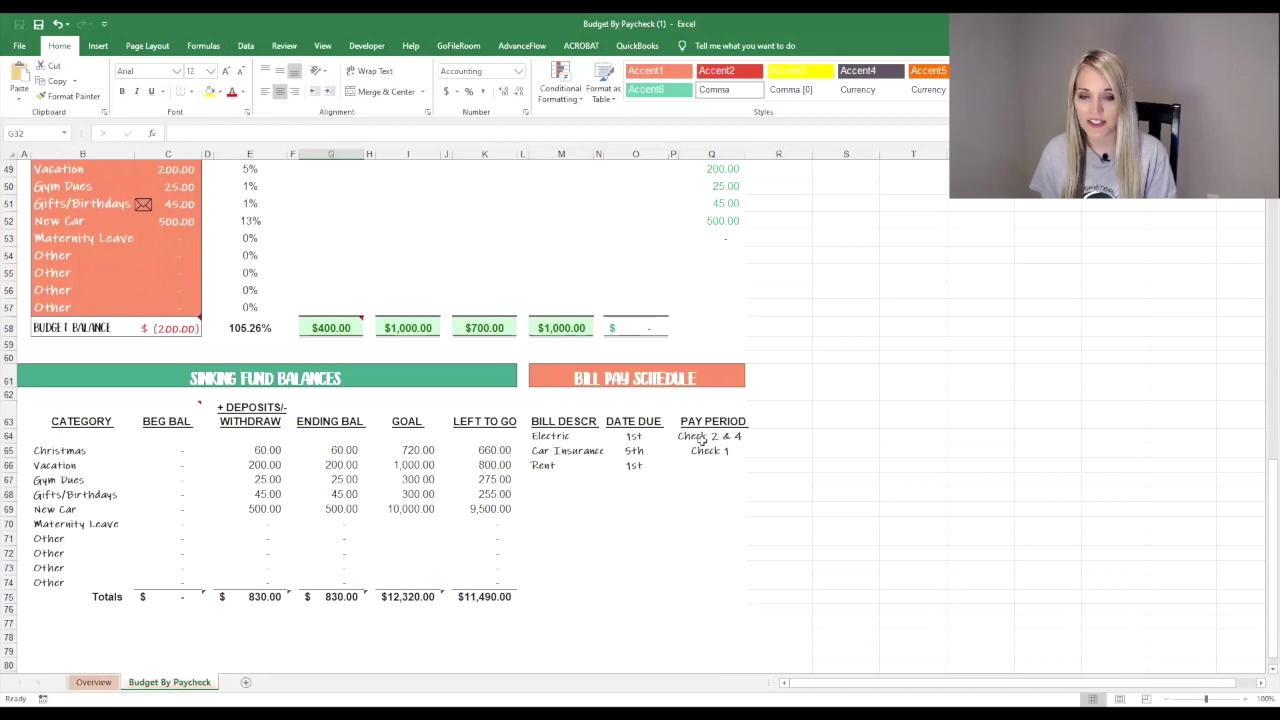
scroll(670, 490, up, 10)
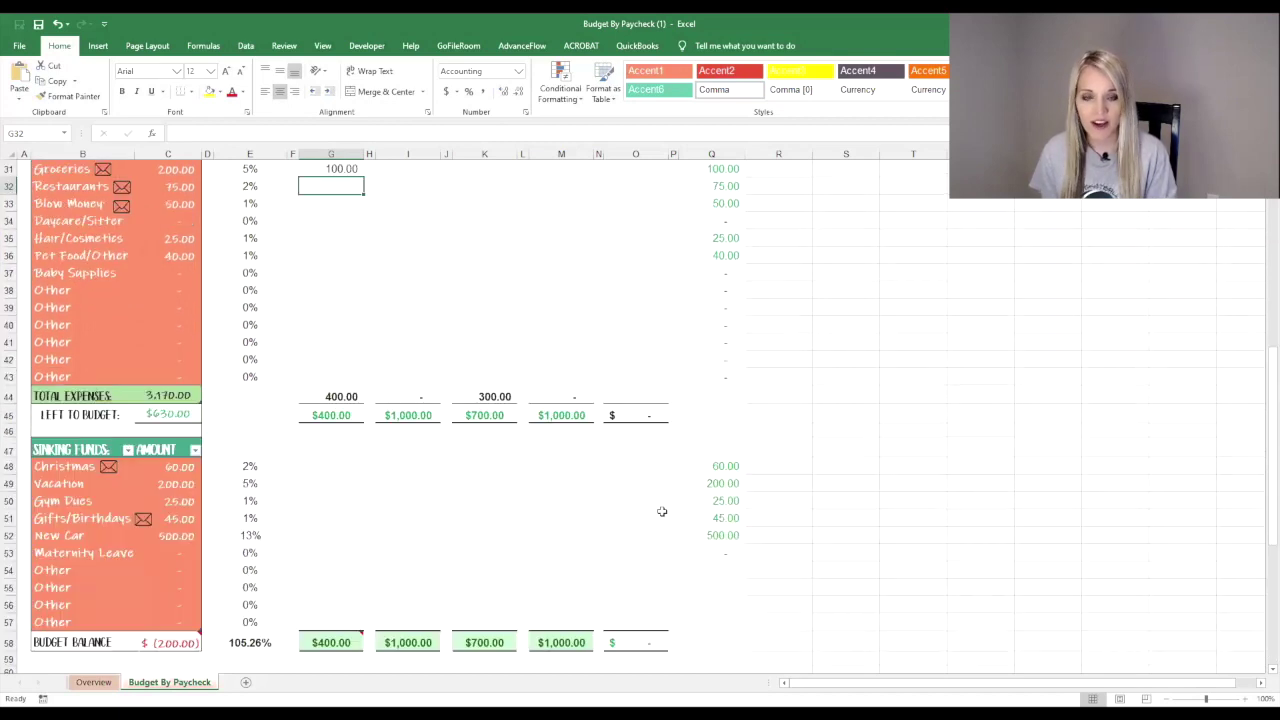
scroll(590, 505, up, 2)
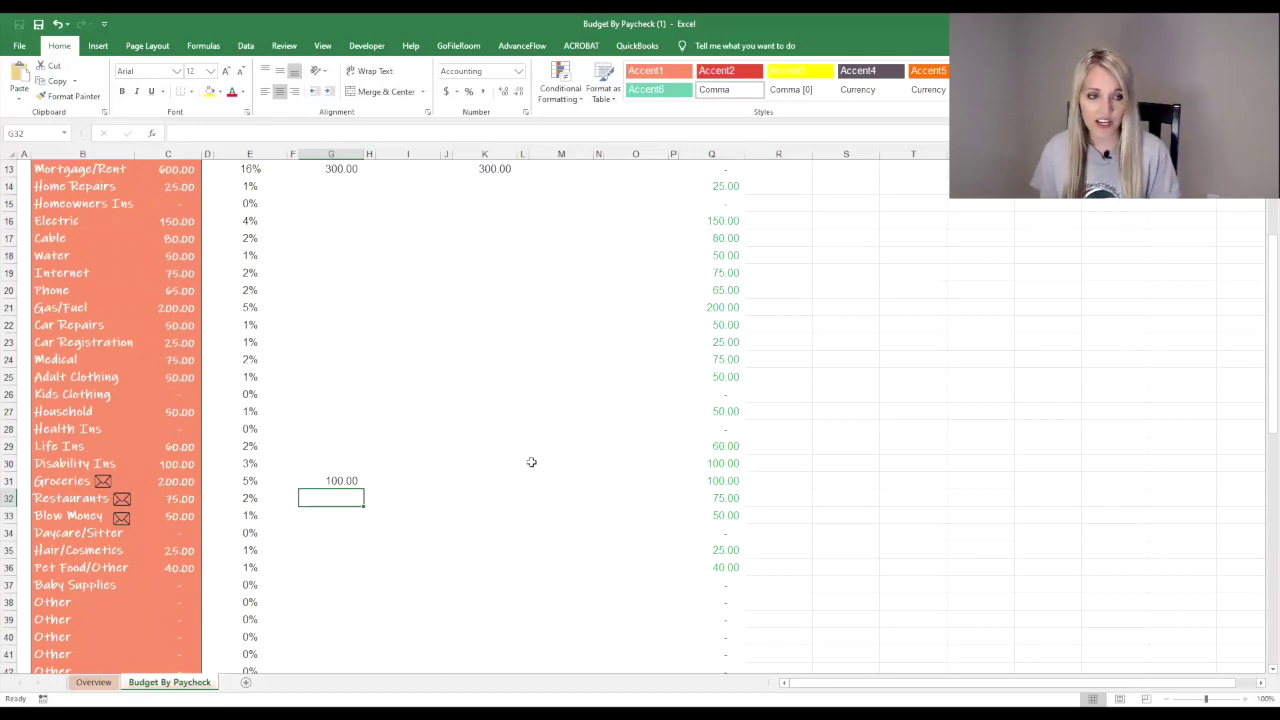
scroll(369, 437, down, 1)
scroll(421, 441, up, 5)
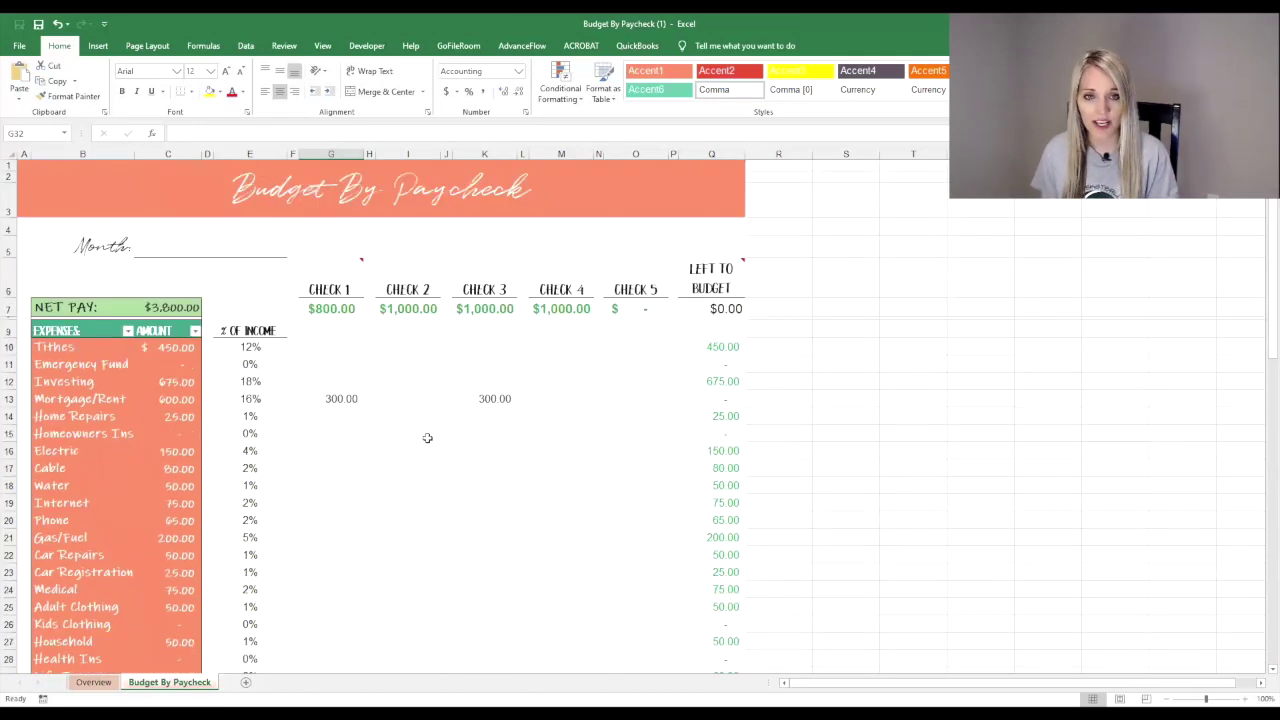
Step: Examine the Check 1 and Check 4 pay amounts in row 7 and the expense allocation cells beneath the checks
click(565, 312)
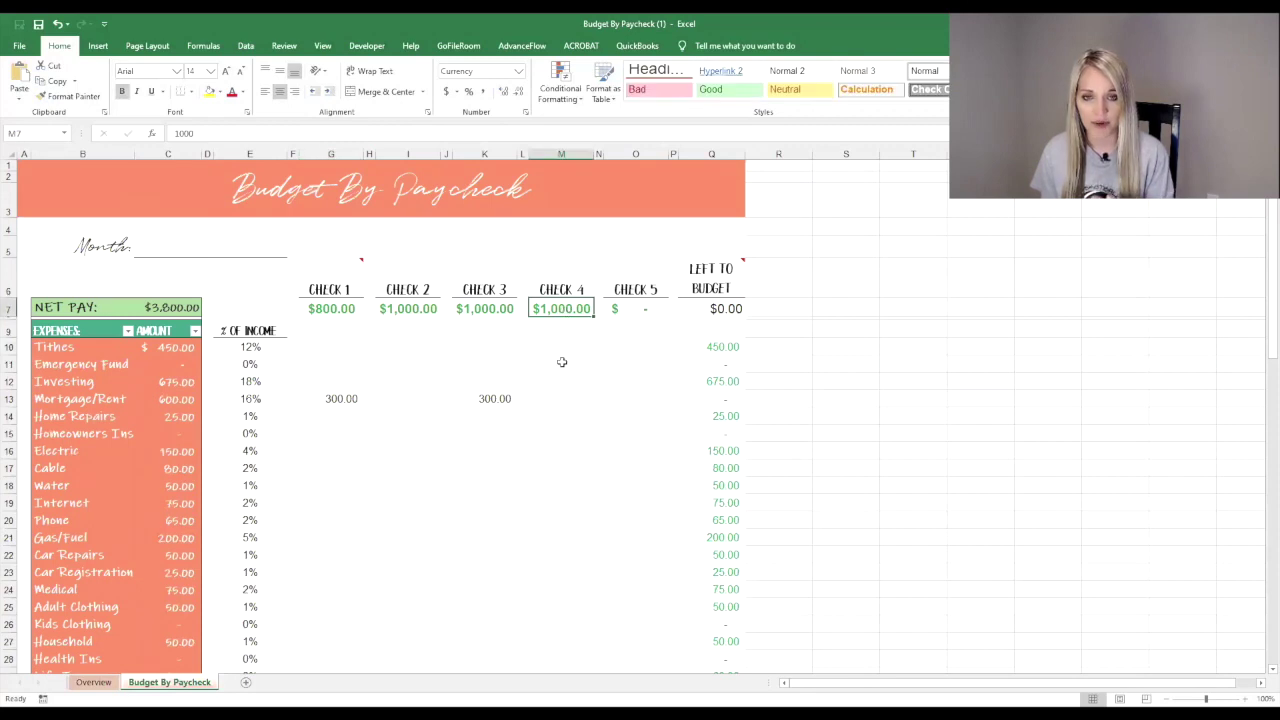
click(560, 378)
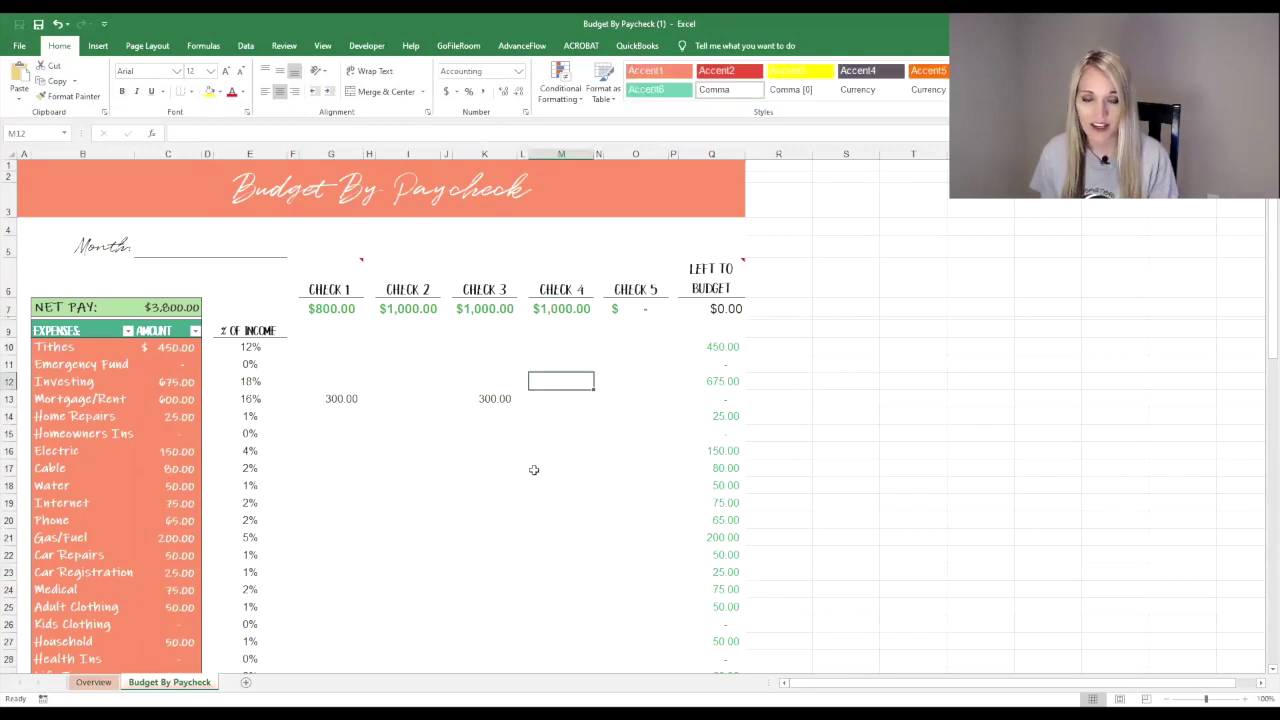
click(327, 401)
click(430, 432)
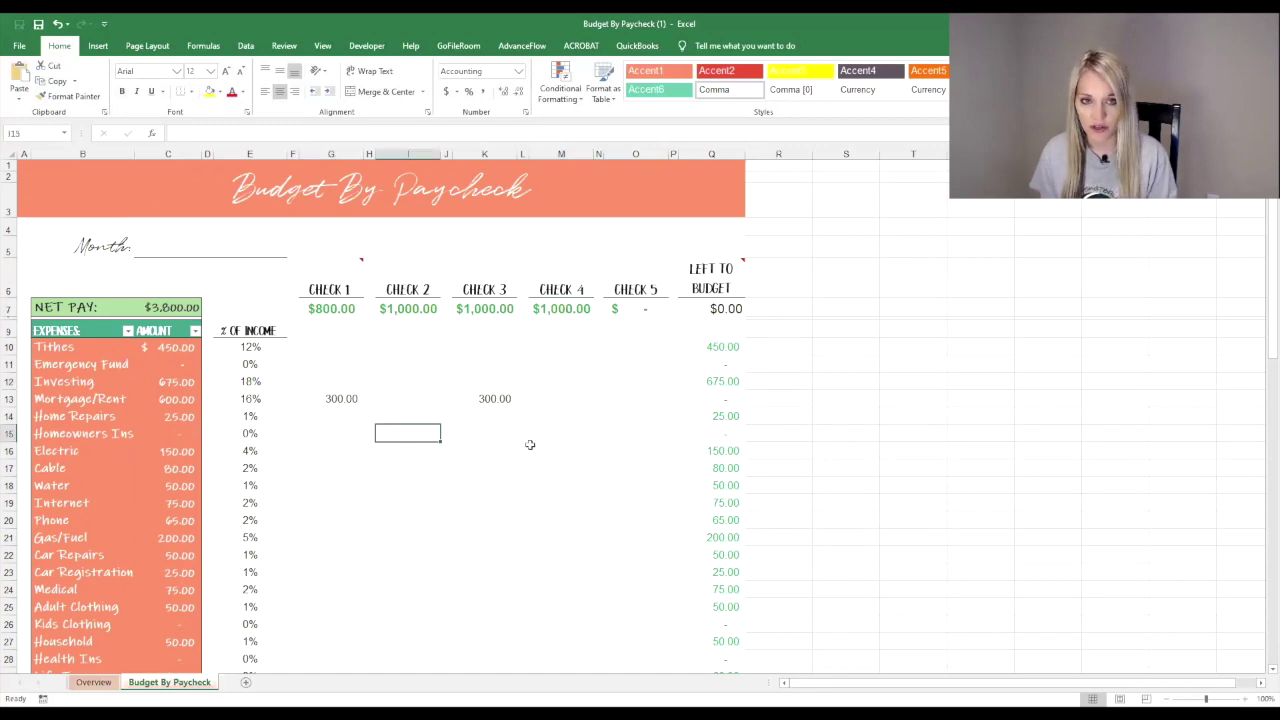
click(522, 450)
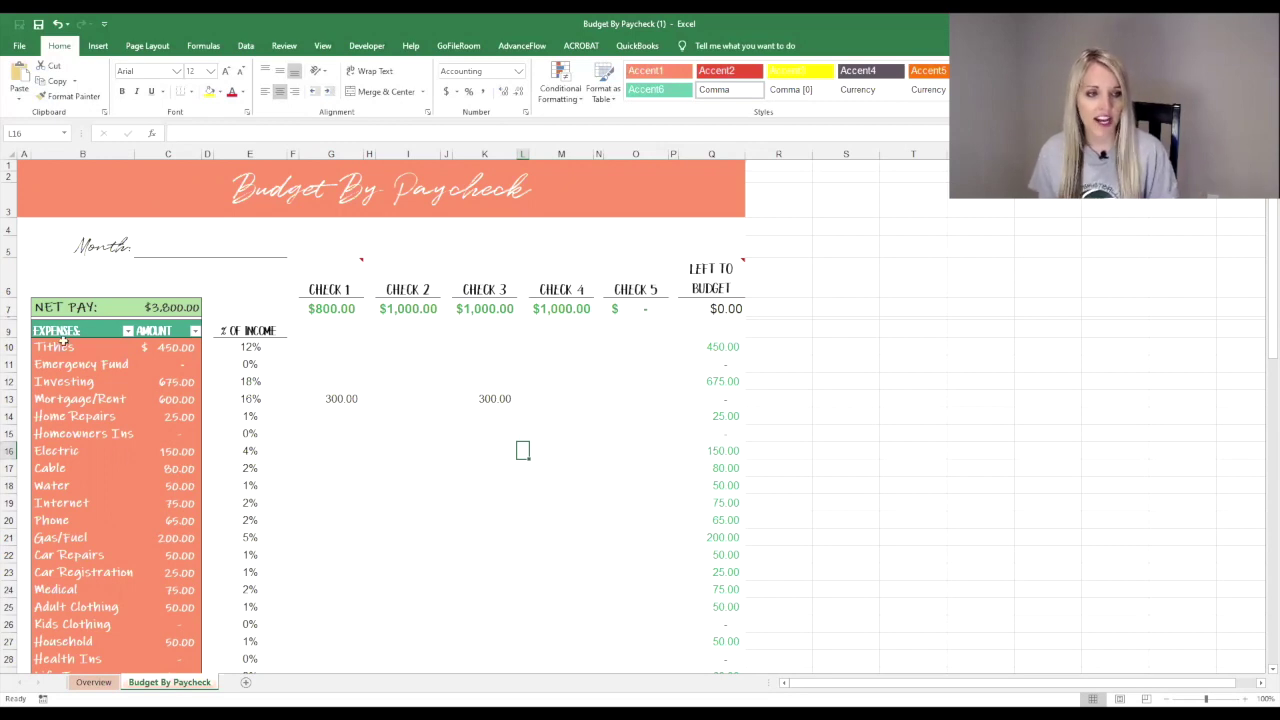
scroll(135, 613, down, 1)
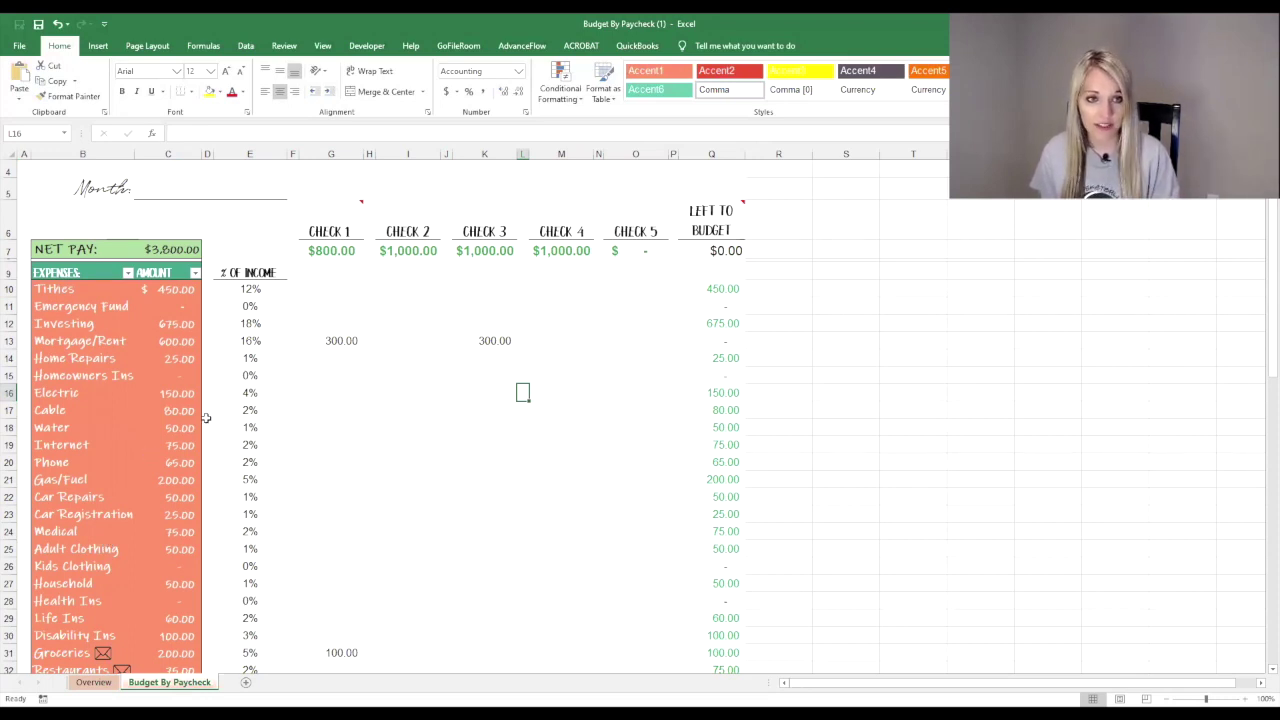
click(346, 257)
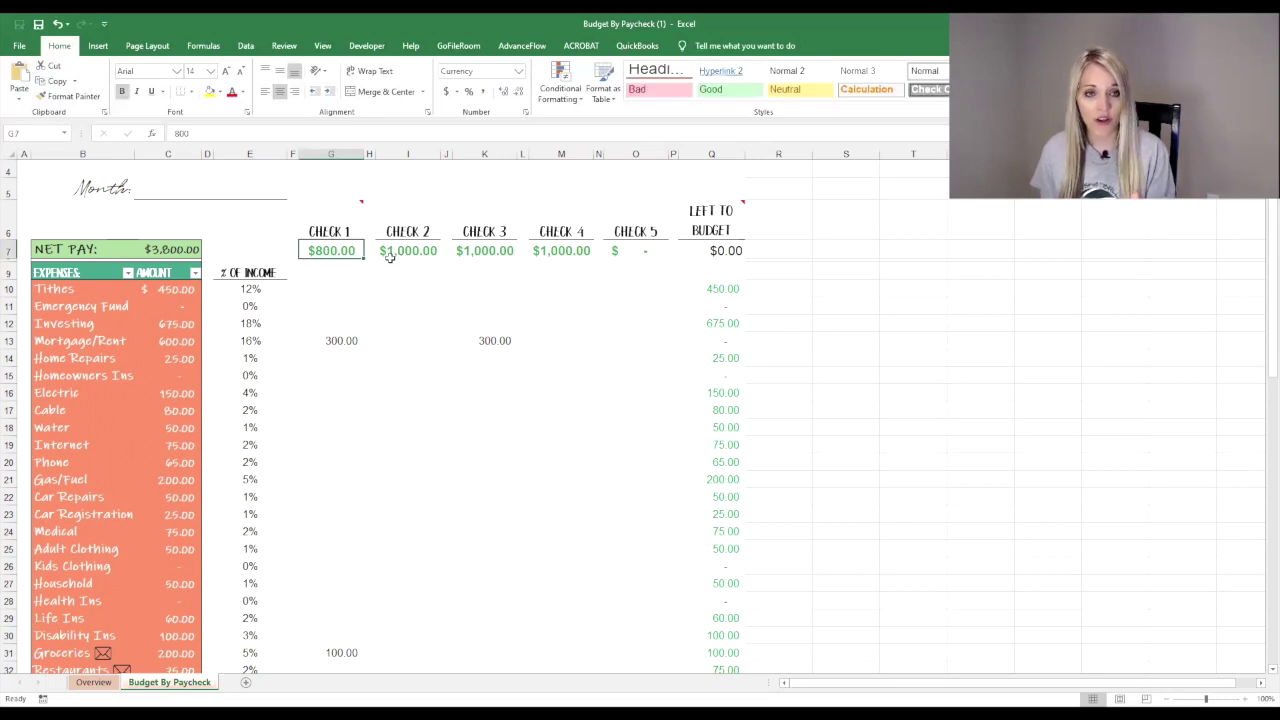
click(330, 292)
click(338, 358)
click(350, 494)
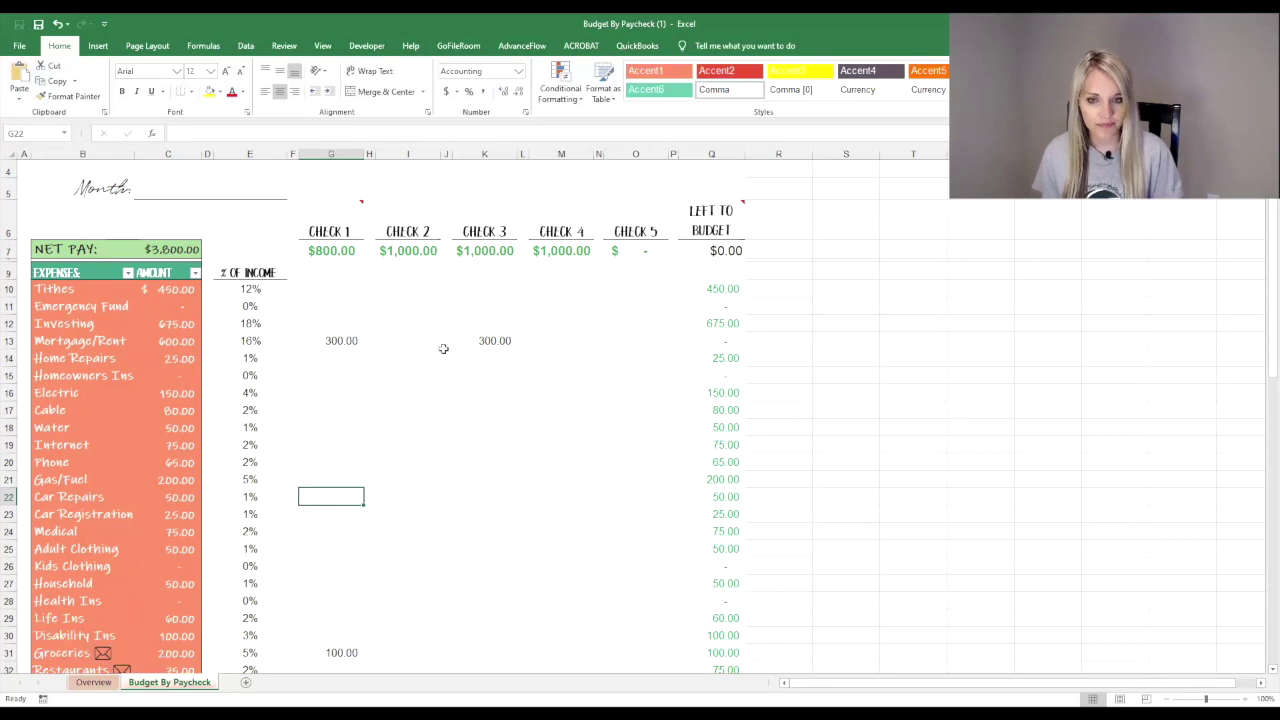
Step: Inspect the Check 3 Groceries cell and the Total Expenses, Left to Budget and Budget Balance rows
scroll(494, 380, down, 5)
click(492, 385)
scroll(492, 391, down, 2)
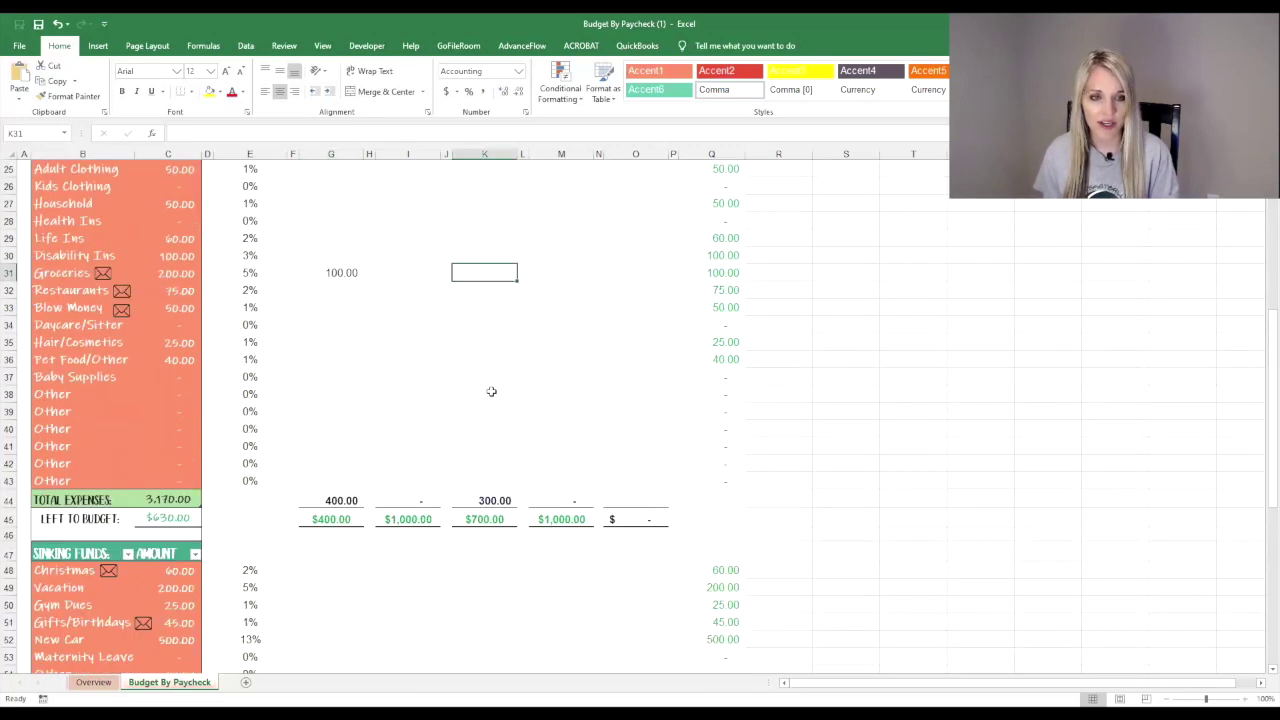
scroll(362, 464, down, 4)
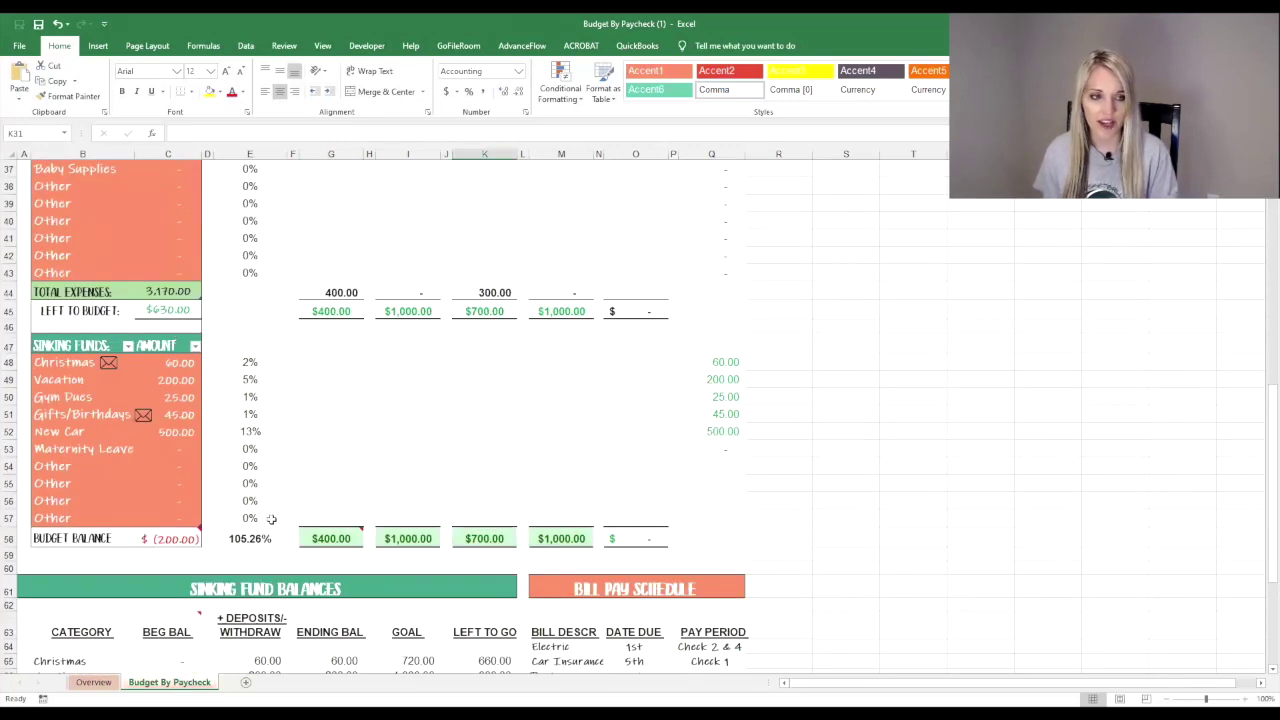
scroll(311, 429, up, 4)
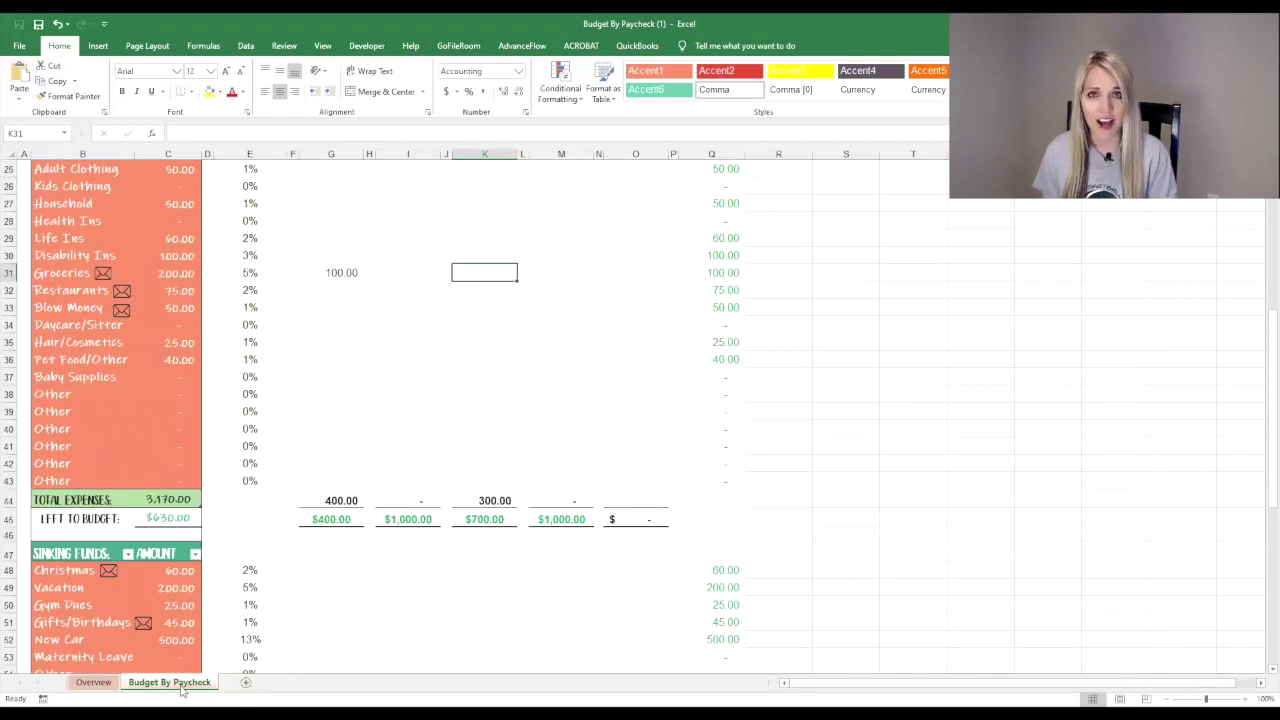
scroll(320, 473, up, 8)
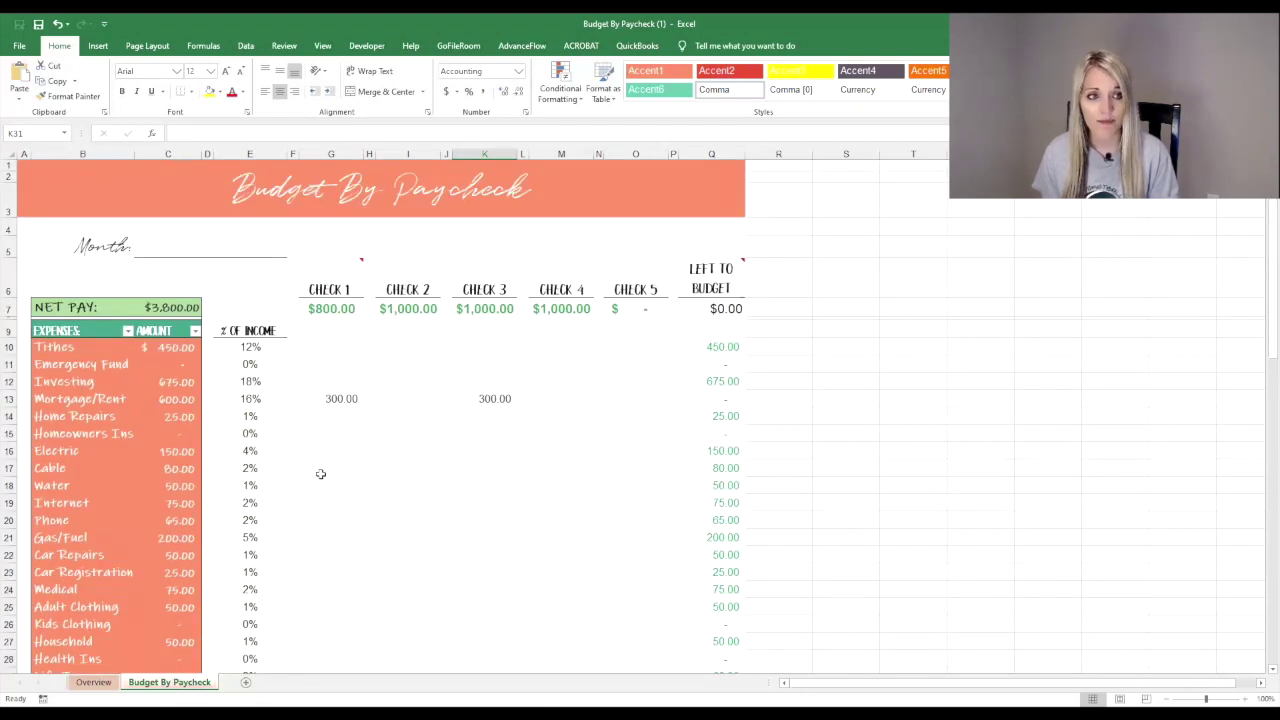